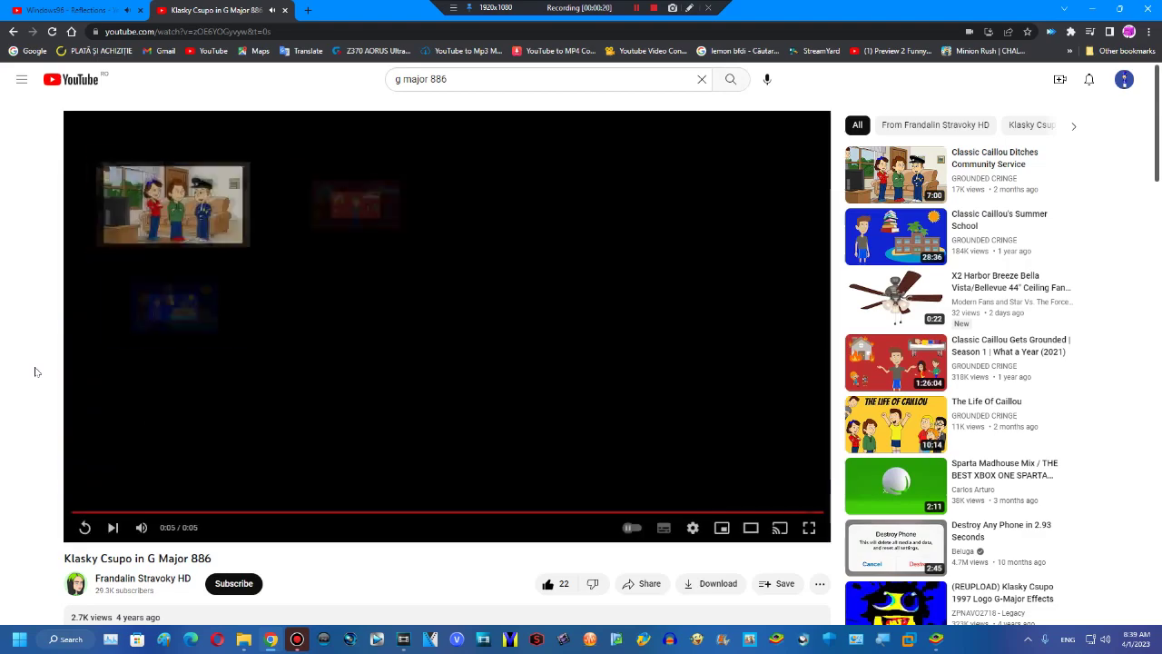
Step: Read the effect recipes in the video's comments and look over the Gradient Map presets in VEGAS Pro
{"action": "scroll", "coordinate": [38, 370], "scroll_direction": "down", "scroll_amount": 8}
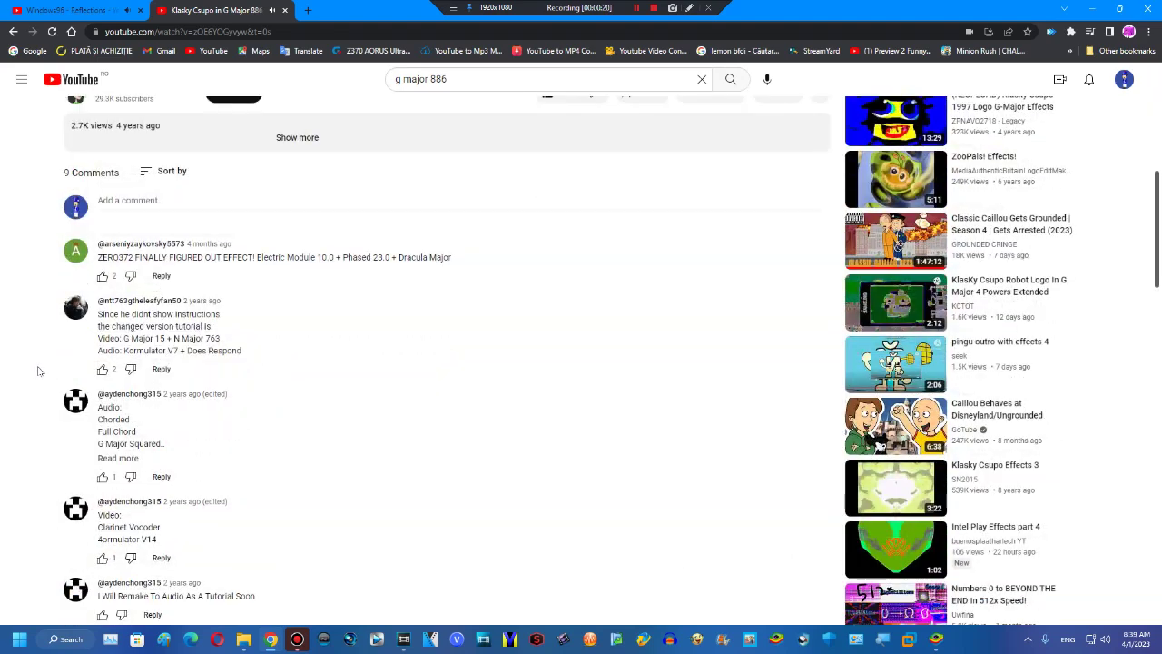
{"action": "left_click", "coordinate": [404, 641]}
{"action": "left_click", "coordinate": [237, 437]}
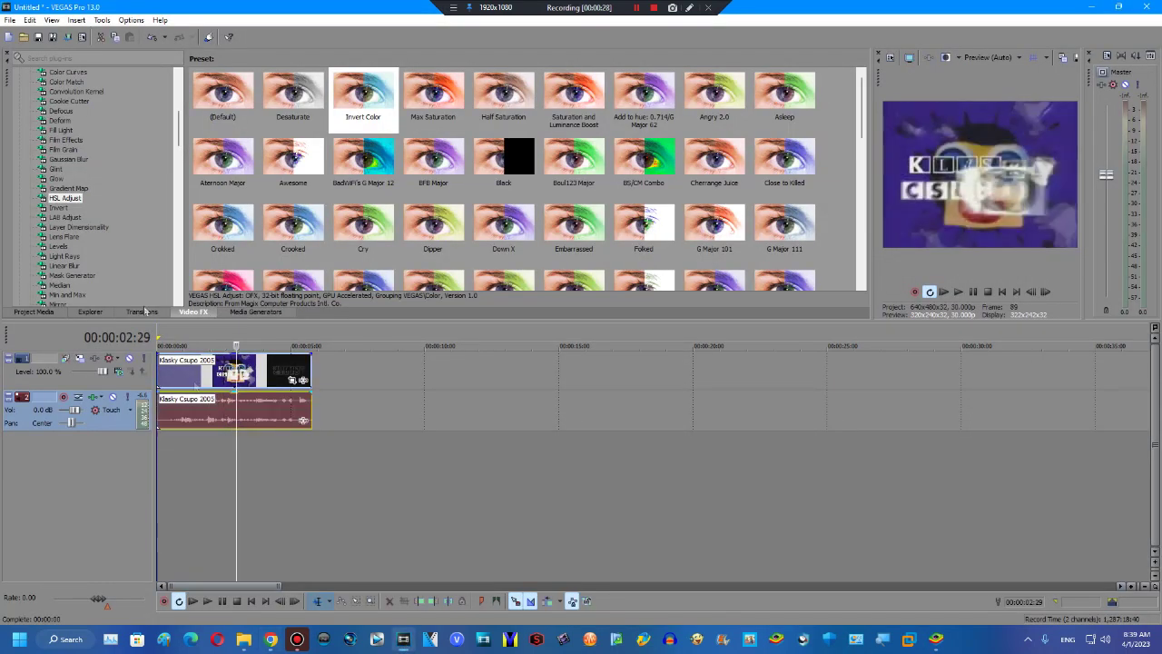
{"action": "left_click", "coordinate": [81, 189]}
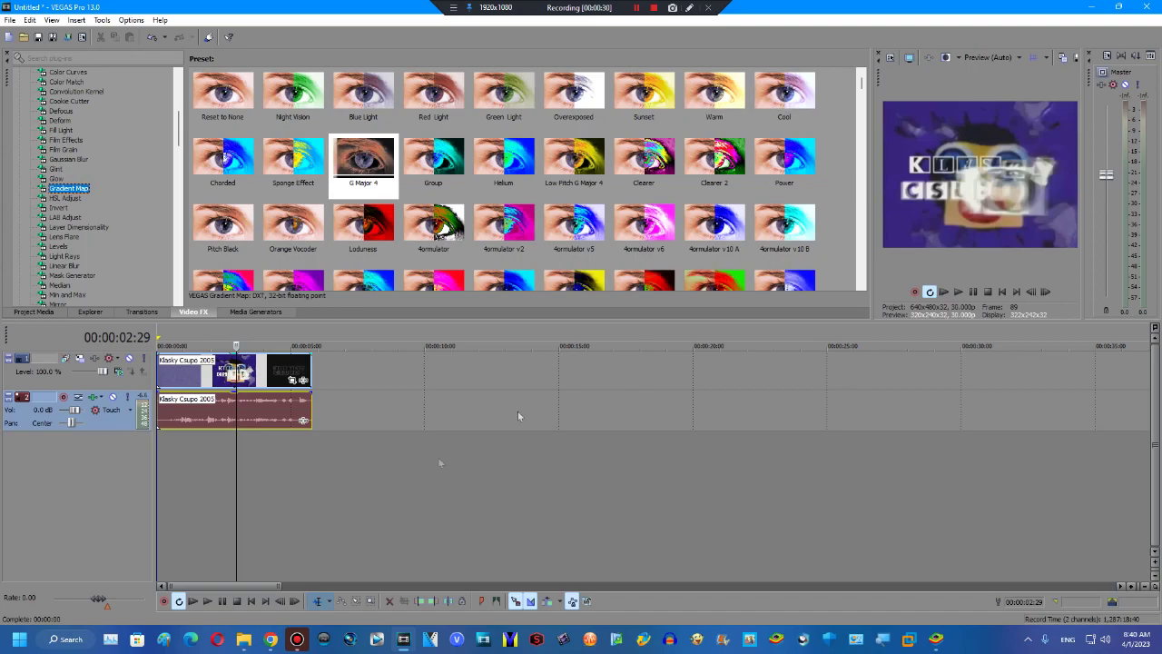
Step: Switch to the browser, dock it beside VEGAS Pro and search YouTube for "how to make electric module 10"
{"action": "left_click", "coordinate": [271, 639]}
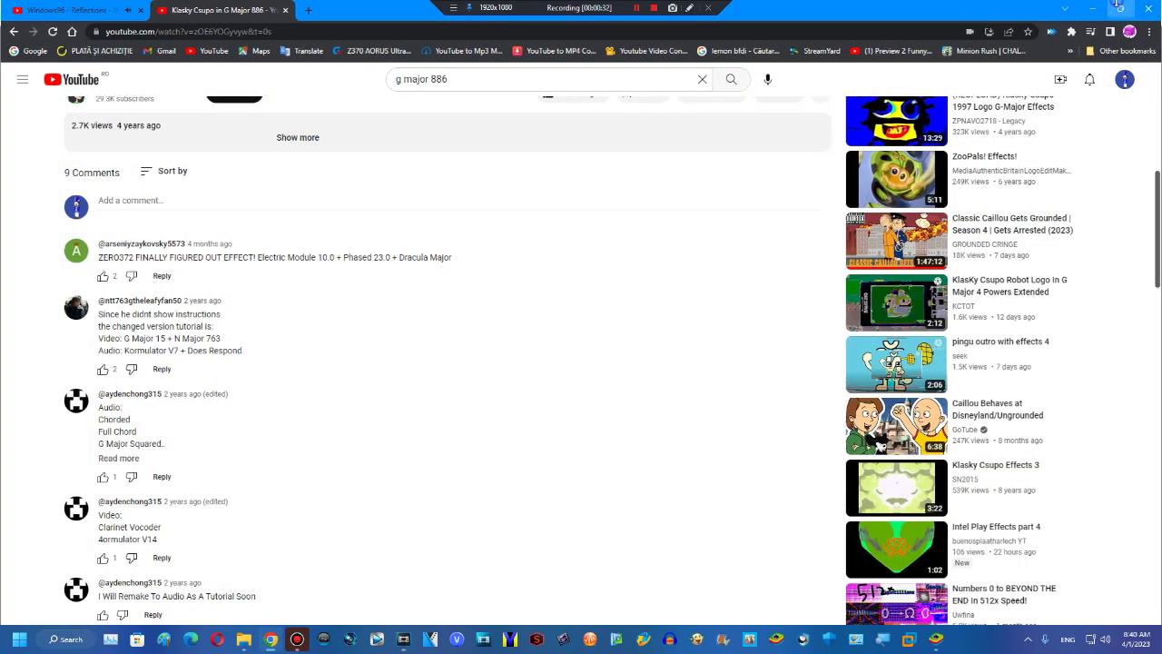
{"action": "key", "text": "super+Right"}
{"action": "left_click", "coordinate": [1018, 85]}
{"action": "left_click", "coordinate": [1067, 83]}
{"action": "type", "text": "how to make elect"}
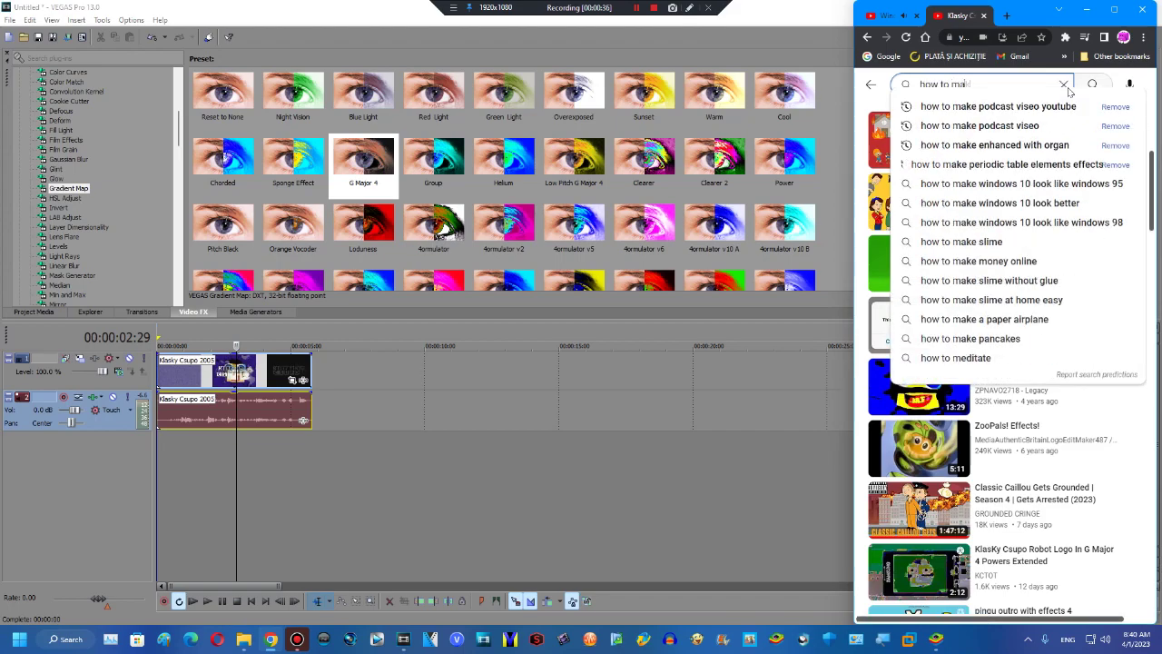
{"action": "type", "text": "ric module 10"}
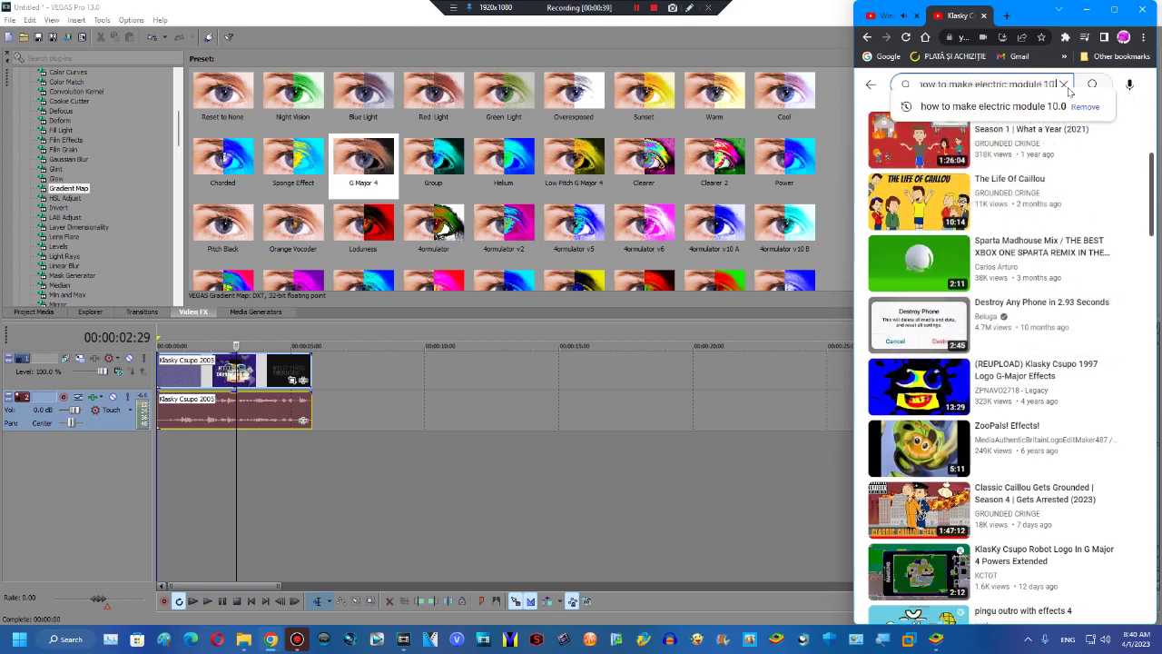
{"action": "key", "text": "Return"}
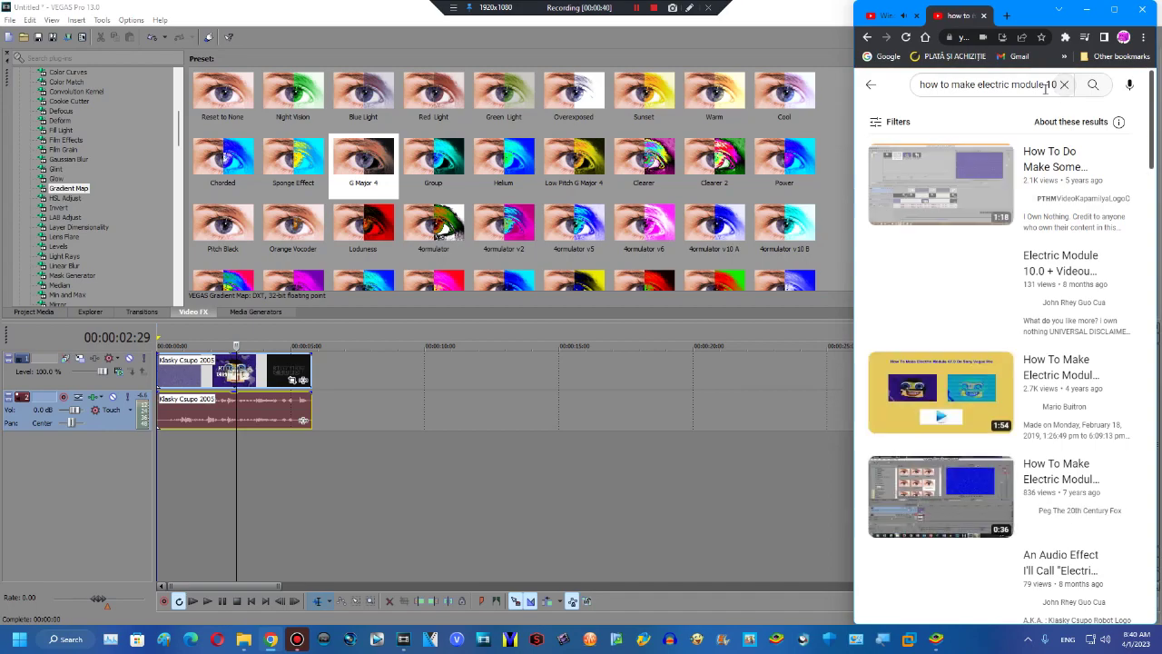
Step: Open the video "How To Do Make Some Electric Module 10.0" and skip to its gradient map settings at about 0:10
{"action": "left_click", "coordinate": [967, 174]}
{"action": "left_click", "coordinate": [967, 174]}
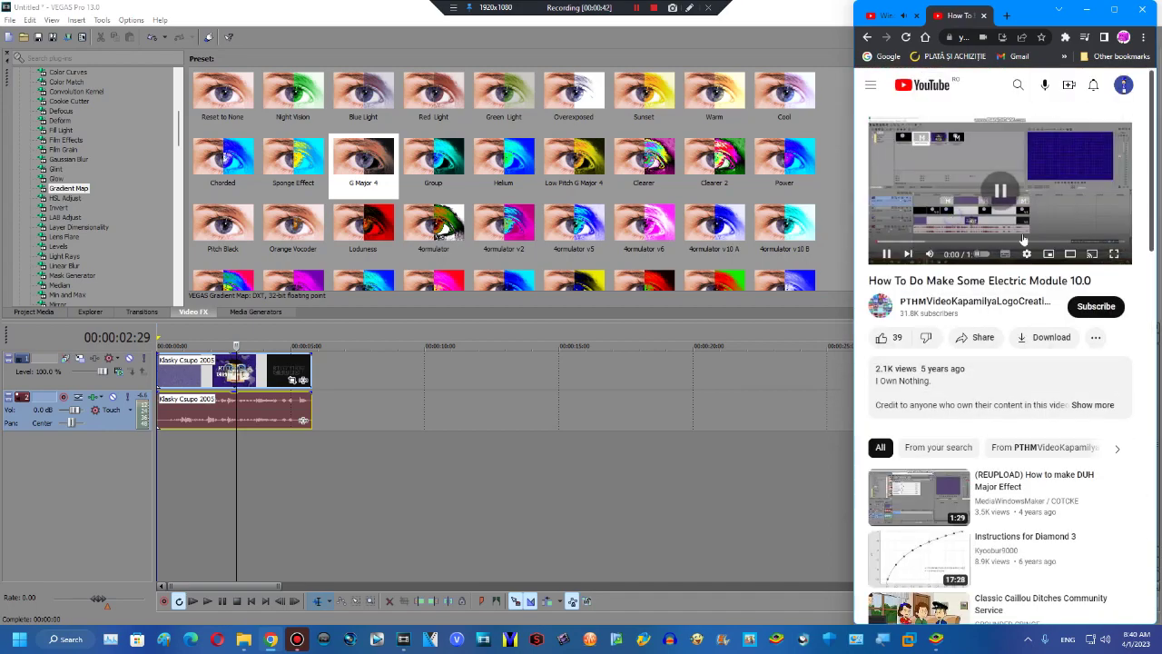
{"action": "left_click", "coordinate": [908, 244]}
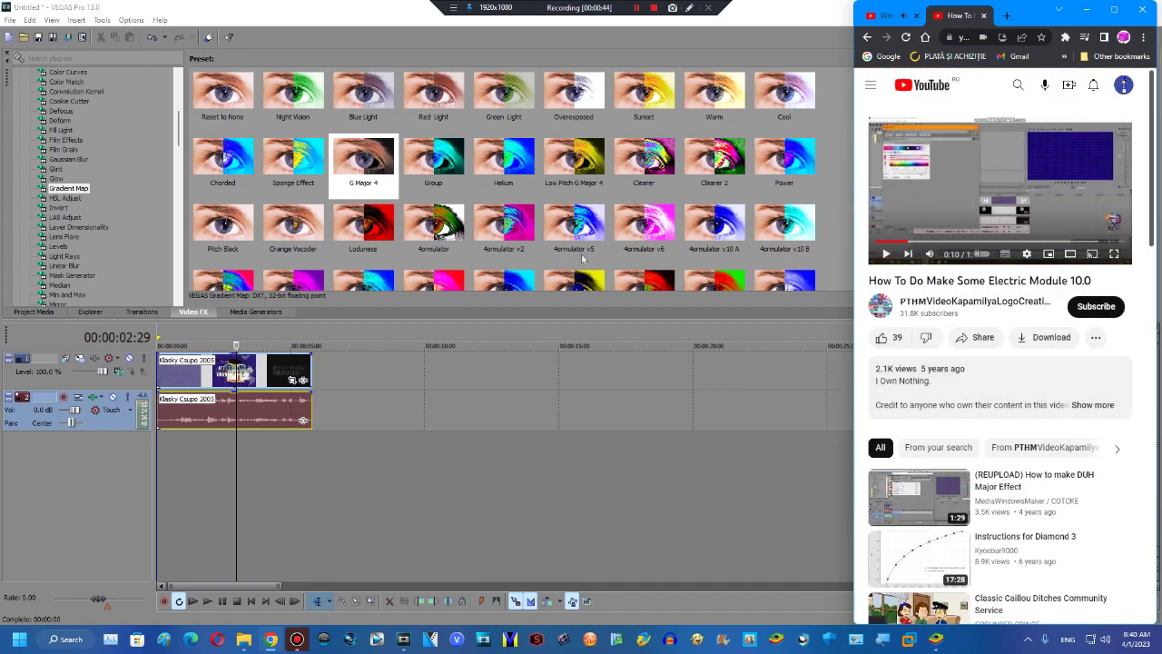
Step: Apply the default Invert effect and the Gradient Map preset Electric Module 10.0 to the Klasky Csupo 2005 video event
{"action": "left_click", "coordinate": [48, 207]}
{"action": "left_click_drag", "start_coordinate": [211, 90], "coordinate": [207, 371]}
{"action": "left_click", "coordinate": [71, 188]}
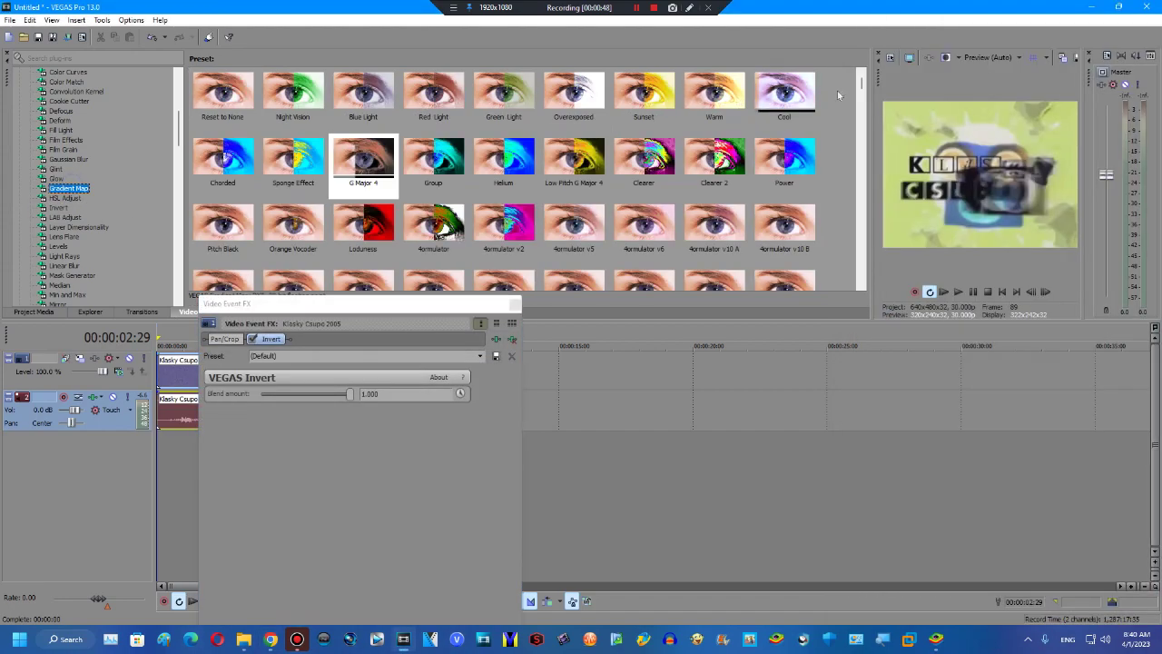
{"action": "scroll", "coordinate": [838, 223], "scroll_direction": "down", "scroll_amount": 10}
{"action": "scroll", "coordinate": [834, 245], "scroll_direction": "down", "scroll_amount": 10}
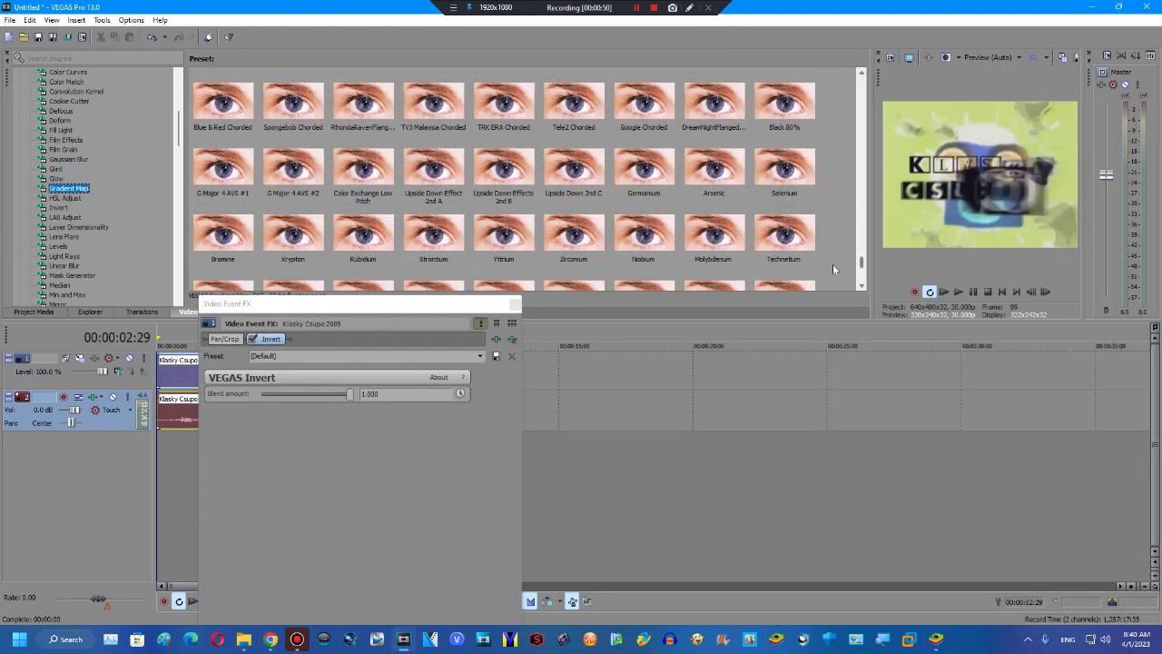
{"action": "scroll", "coordinate": [823, 249], "scroll_direction": "up", "scroll_amount": 10}
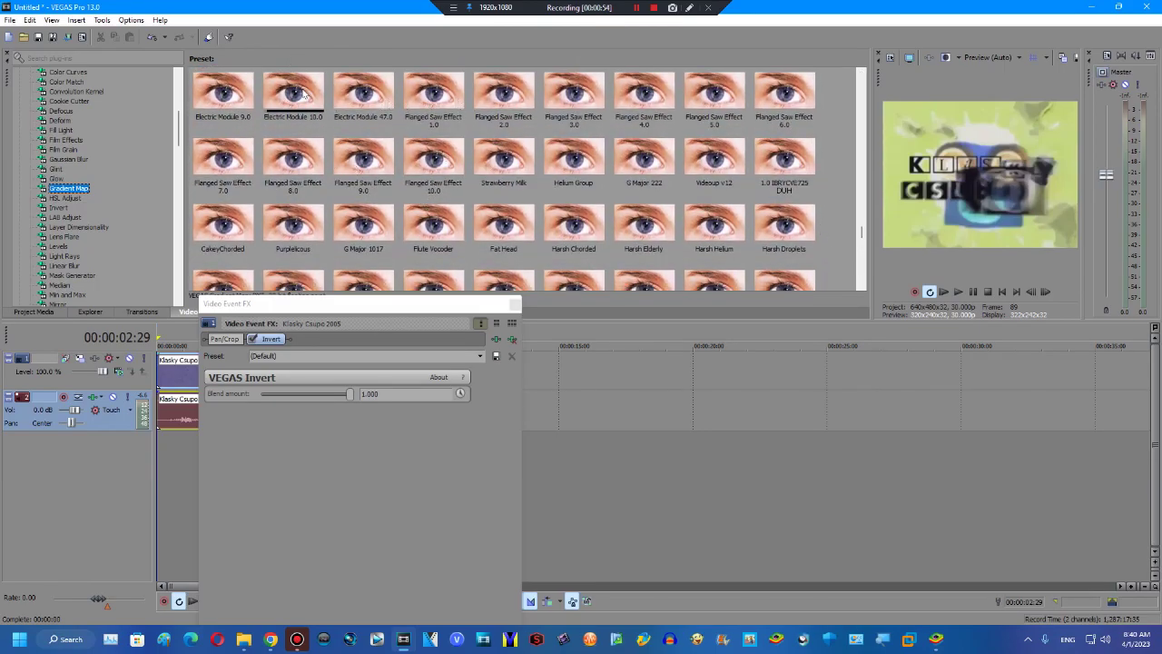
{"action": "double_click", "coordinate": [307, 94]}
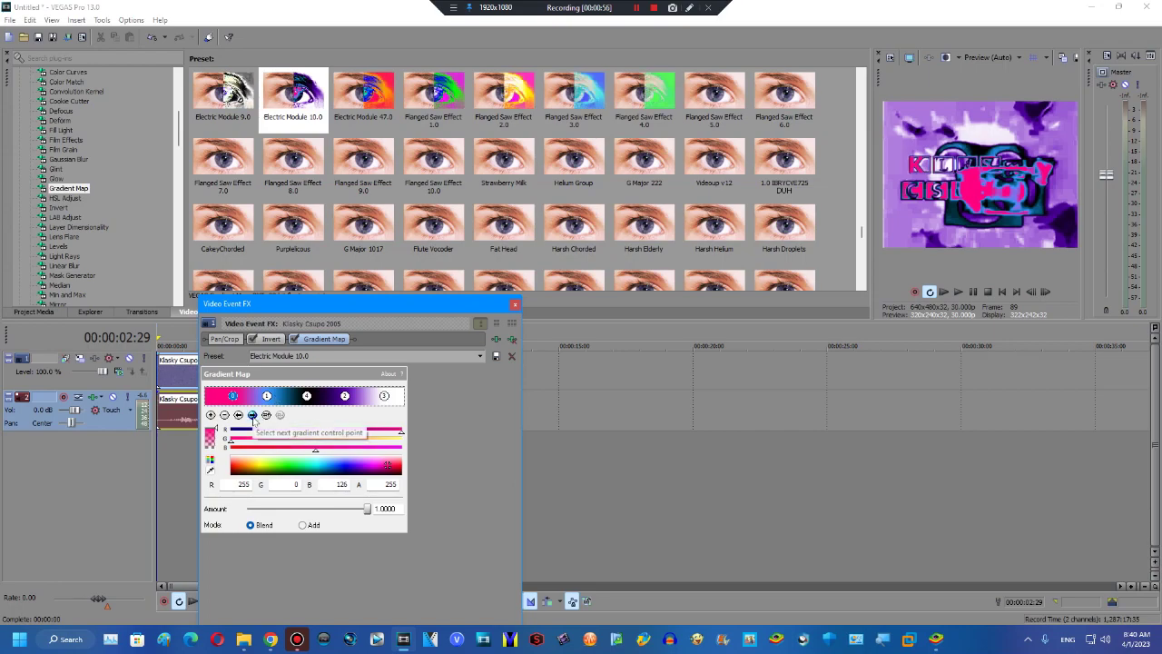
Step: Inspect the colour of each gradient control point in the Gradient Map effect and close the effect window
{"action": "left_click", "coordinate": [253, 416]}
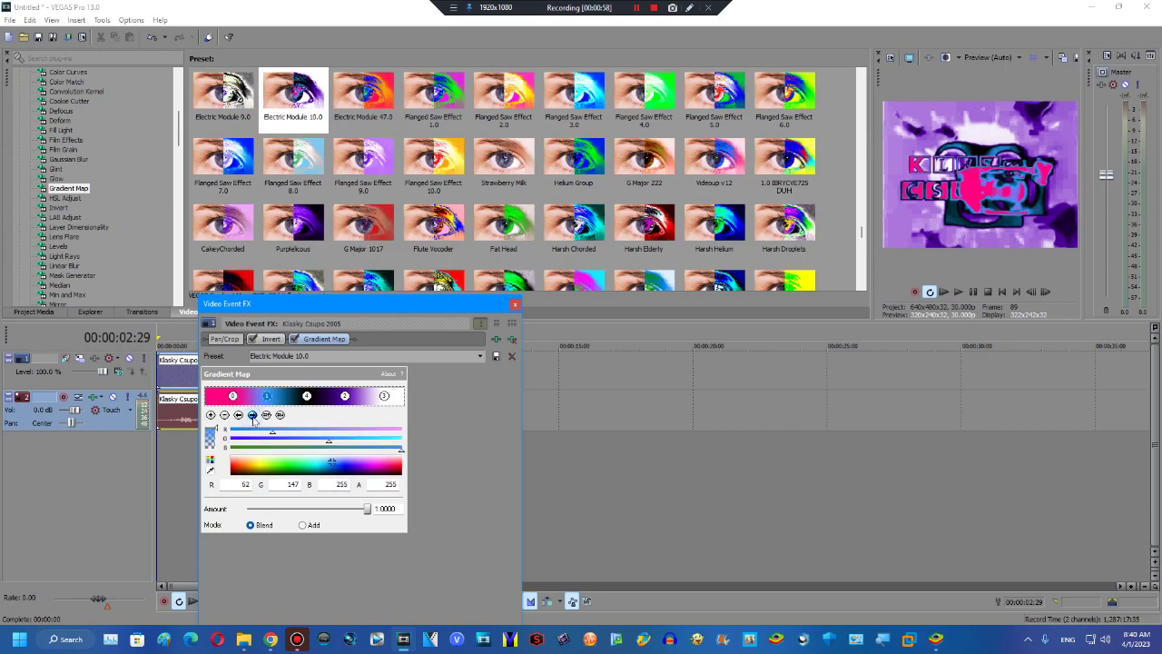
{"action": "left_click", "coordinate": [254, 416]}
{"action": "left_click", "coordinate": [254, 416]}
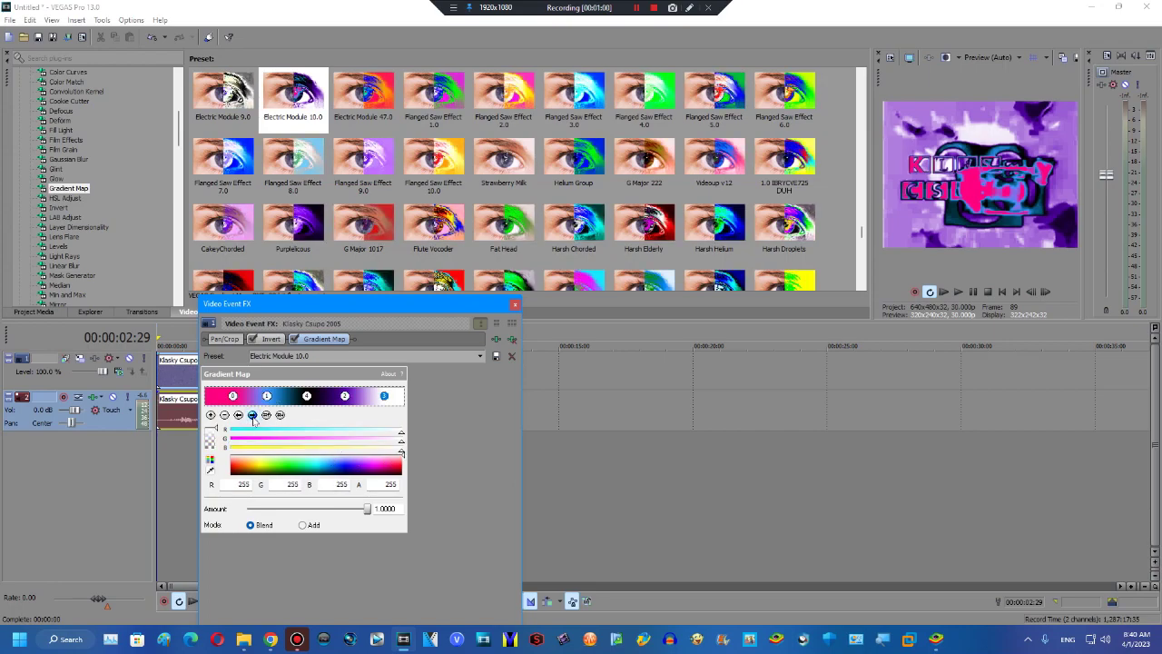
{"action": "left_click", "coordinate": [253, 416]}
{"action": "left_click_drag", "start_coordinate": [304, 310], "coordinate": [318, 149]}
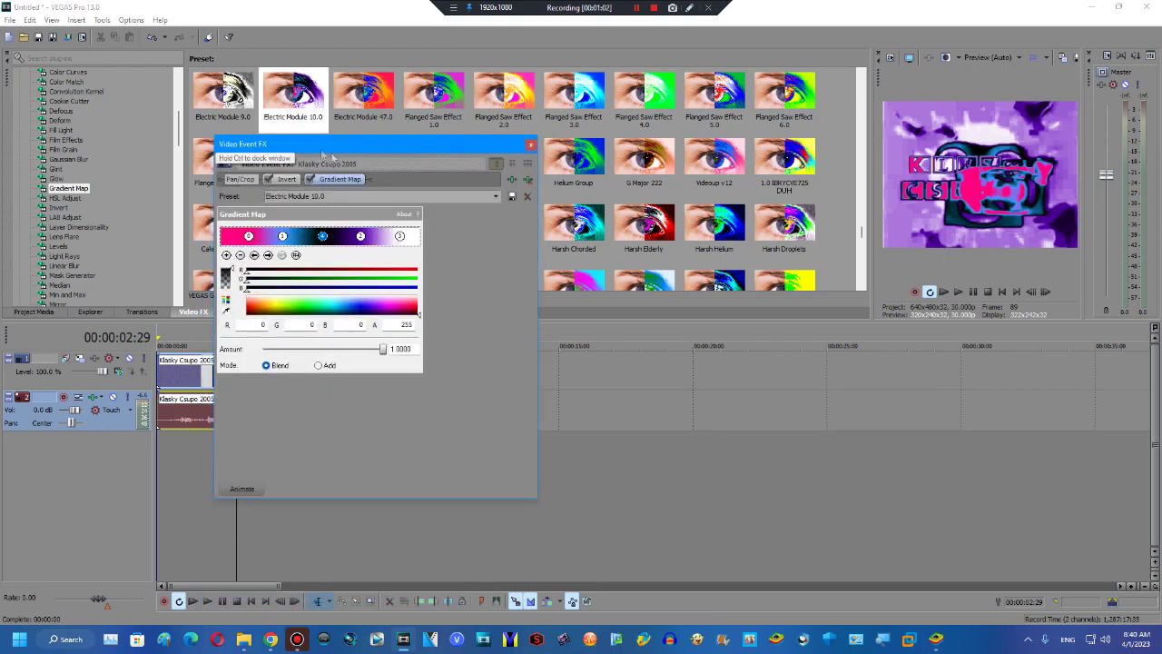
{"action": "left_click", "coordinate": [532, 145]}
Step: Apply the TV Simulator preset "Elecric Module" to the Klasky Csupo 2005 video event and close the effect window
{"action": "scroll", "coordinate": [55, 216], "scroll_direction": "down", "scroll_amount": 8}
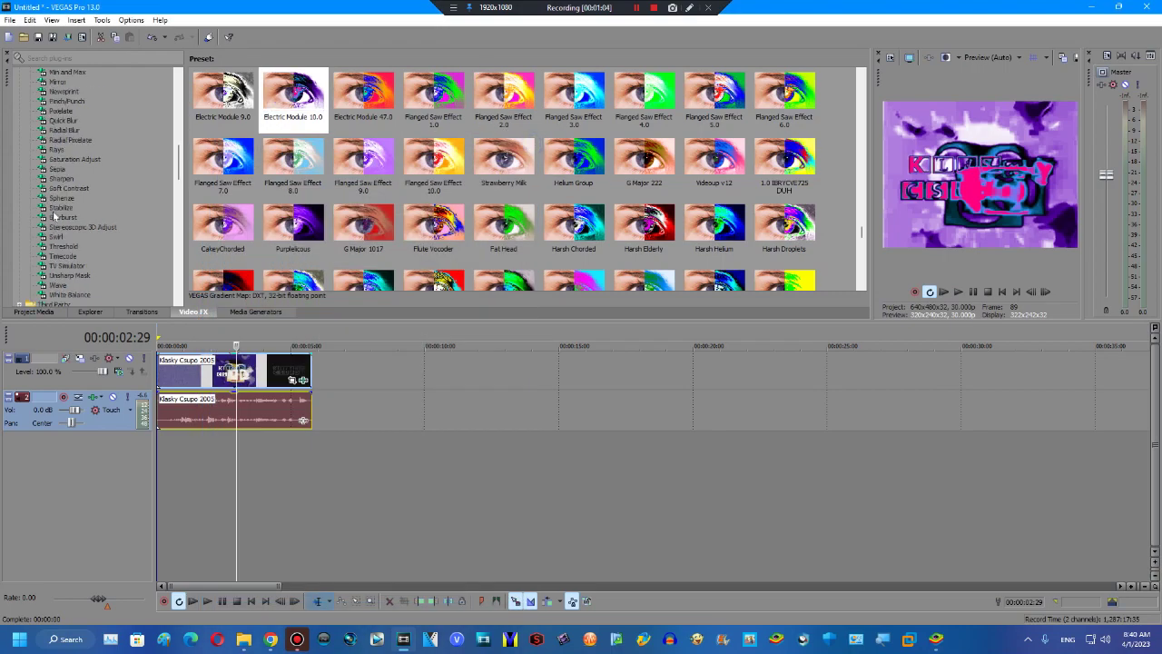
{"action": "left_click", "coordinate": [66, 265]}
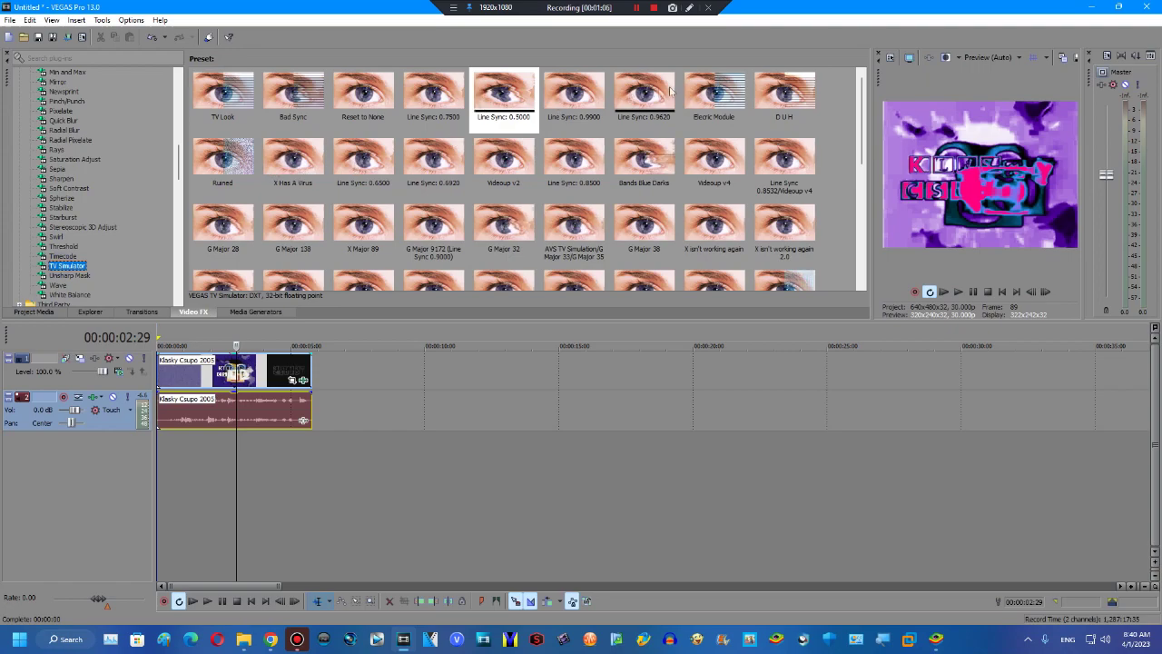
{"action": "left_click_drag", "start_coordinate": [279, 367], "coordinate": [280, 368]}
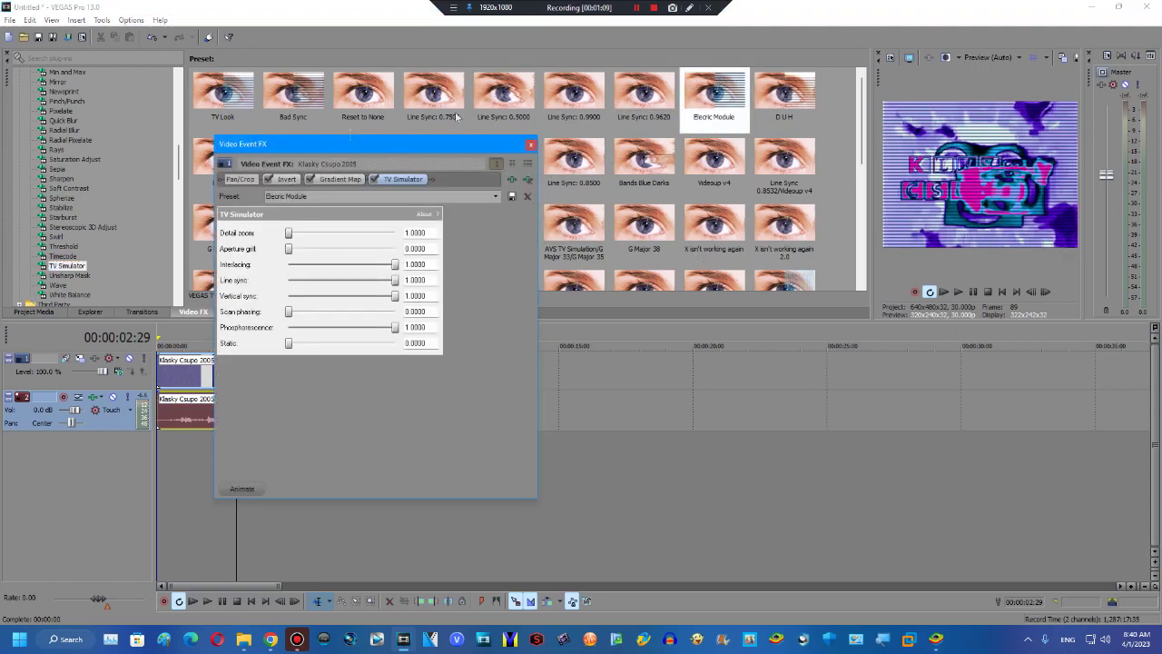
{"action": "left_click", "coordinate": [532, 144]}
Step: Start a non-real-time effect chain for the Klasky Csupo 2005 audio event and add IL Vocodex (demo) to it
{"action": "scroll", "coordinate": [73, 191], "scroll_direction": "up", "scroll_amount": 8}
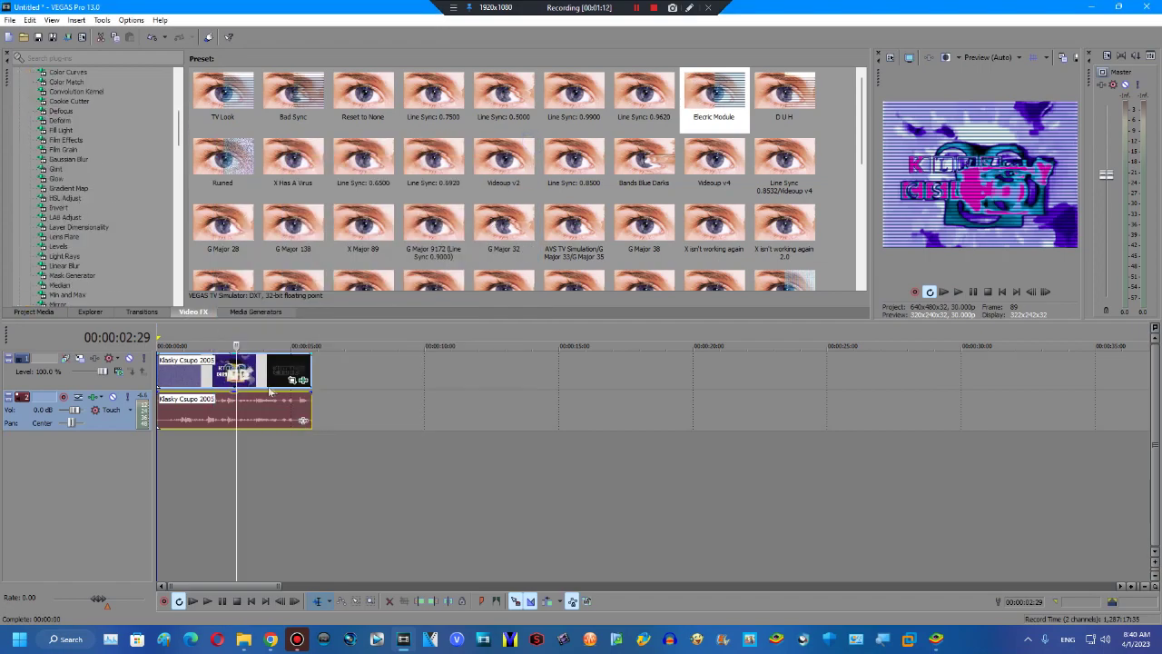
{"action": "right_click", "coordinate": [304, 420]}
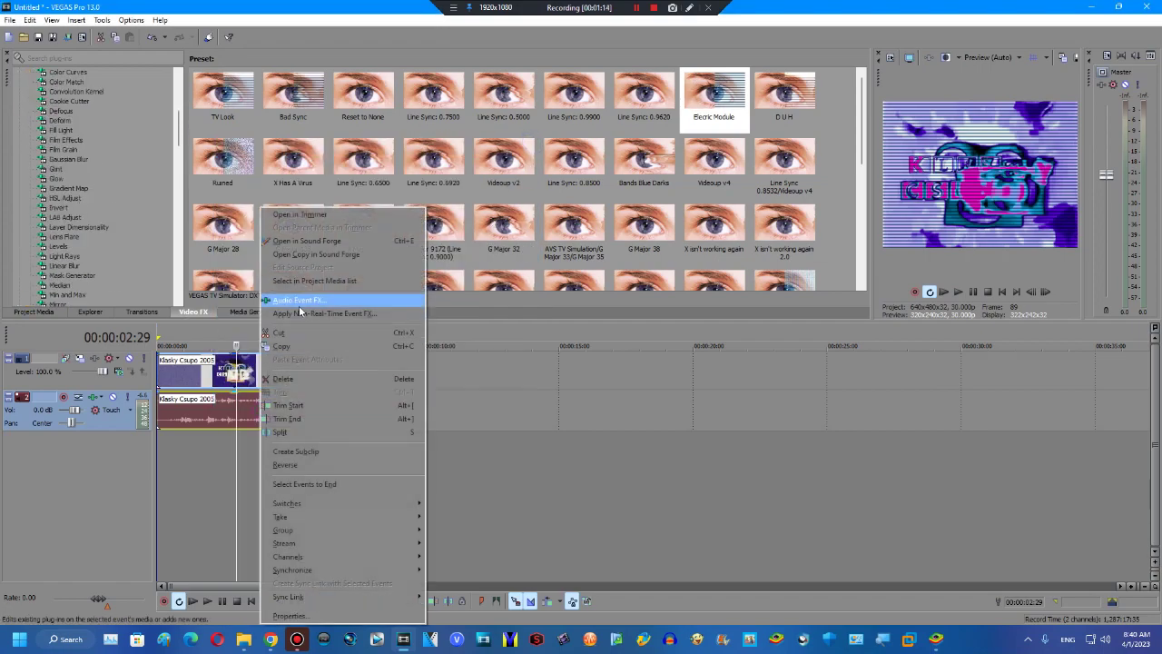
{"action": "left_click", "coordinate": [299, 313]}
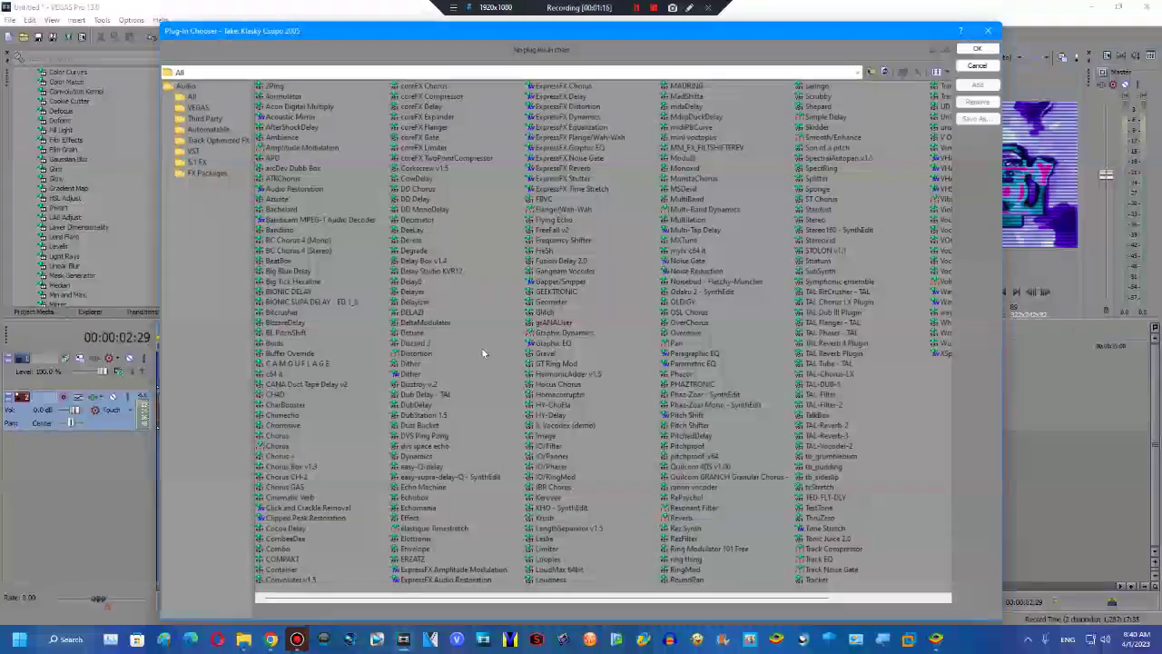
{"action": "double_click", "coordinate": [572, 427]}
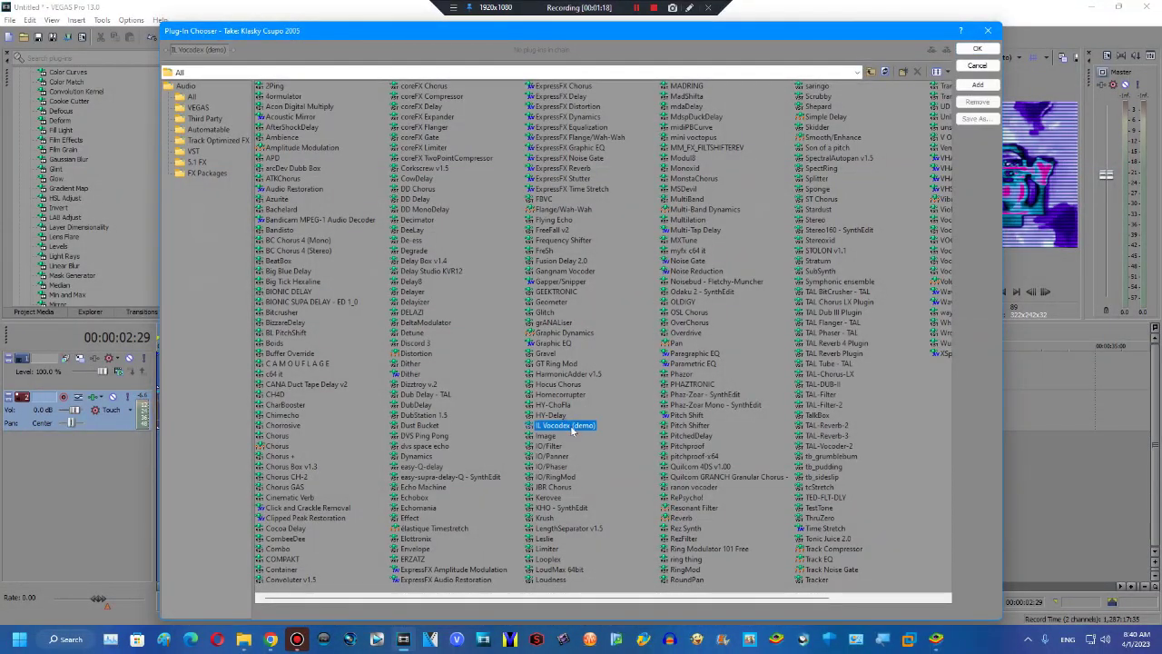
Step: Review the ExpressFX Chorus, Amplitude Modulation and Delay settings in the full-screen Electric Module 10.0 tutorial video in the browser
{"action": "left_click", "coordinate": [270, 638]}
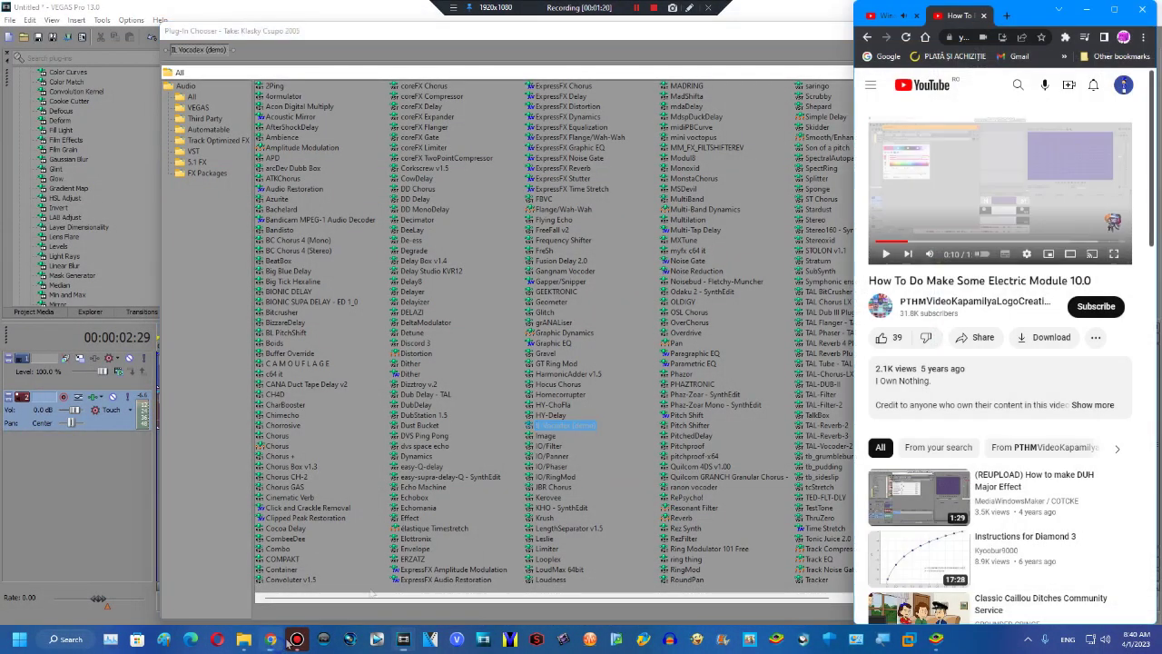
{"action": "double_click", "coordinate": [971, 187]}
{"action": "key", "text": "Right"}
{"action": "key", "text": "Right"}
{"action": "key", "text": "Right"}
{"action": "key", "text": "Right"}
{"action": "key", "text": "Right"}
{"action": "key", "text": "Right"}
{"action": "key", "text": "Right"}
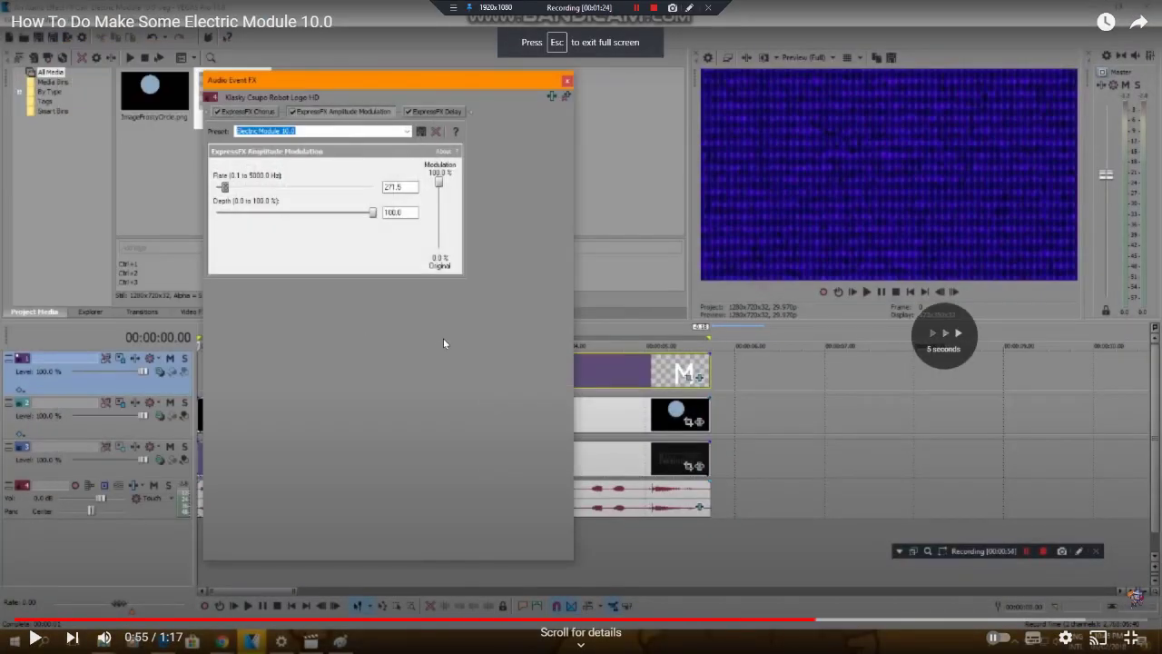
{"action": "key", "text": "Left"}
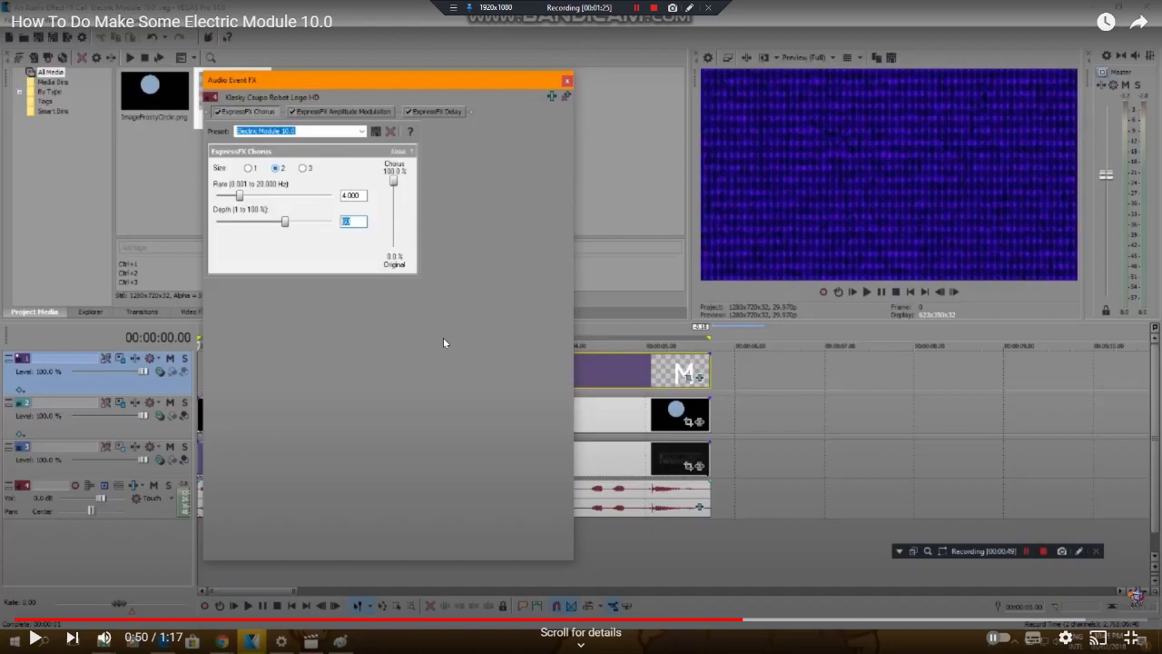
{"action": "key", "text": "Right"}
{"action": "key", "text": "Right"}
{"action": "key", "text": "Right"}
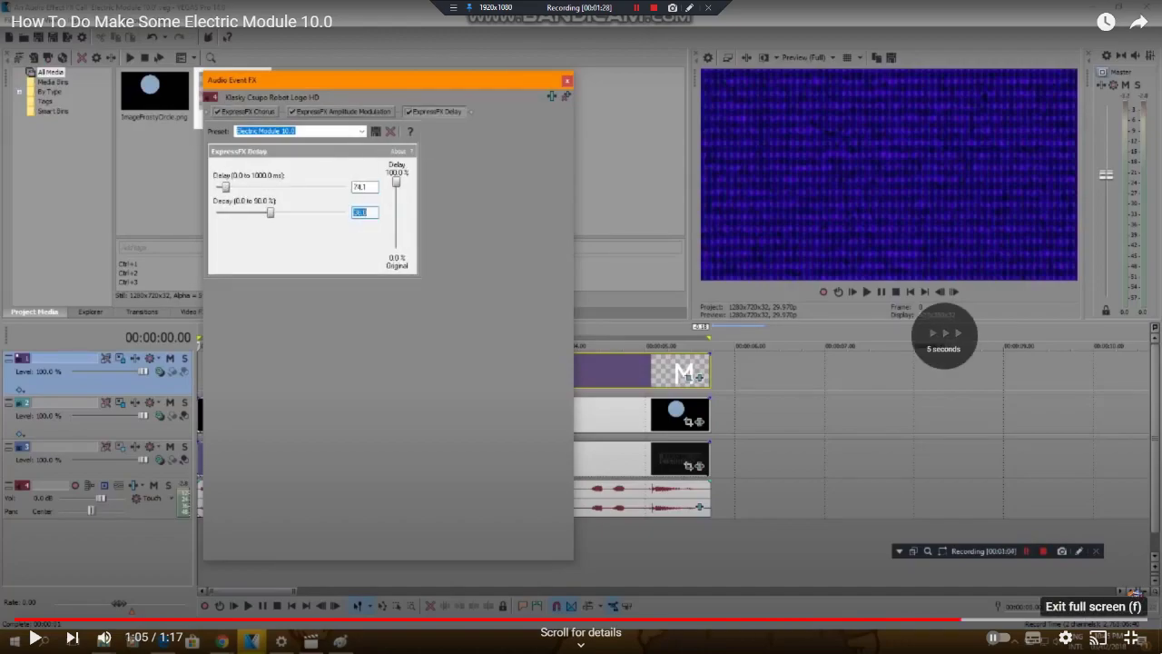
{"action": "key", "text": "Escape"}
Step: Add ExpressFX Chorus, ExpressFX Amplitude Modulation and ExpressFX Delay ahead of IL Vocodex in the audio chain and accept it
{"action": "left_click", "coordinate": [545, 199]}
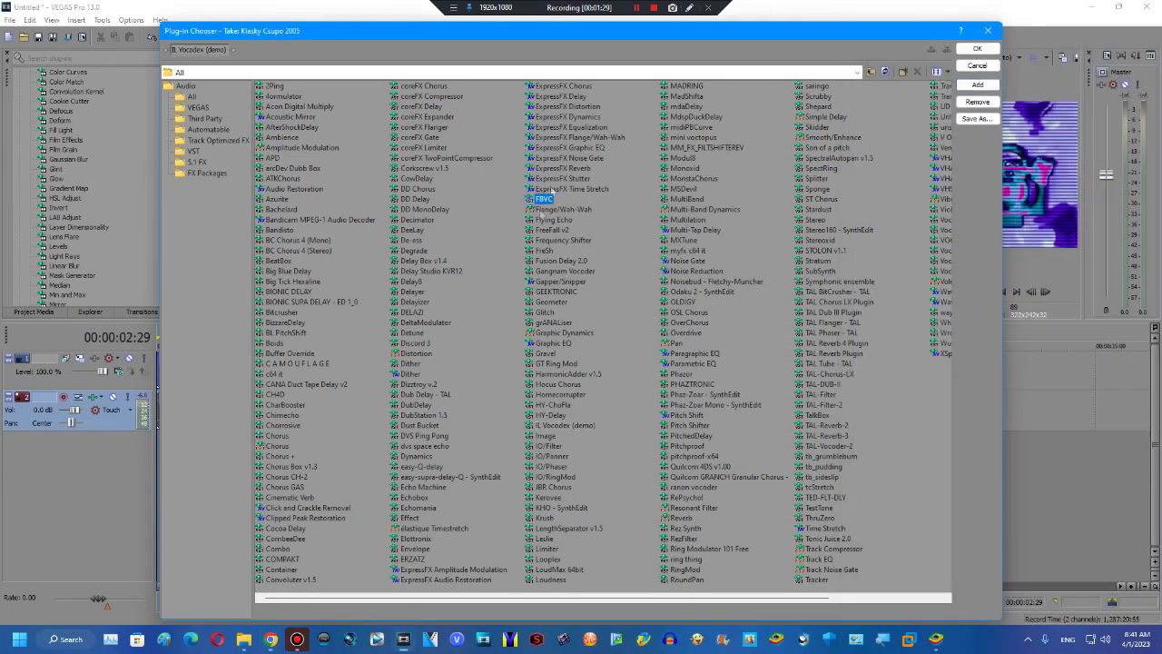
{"action": "double_click", "coordinate": [568, 86]}
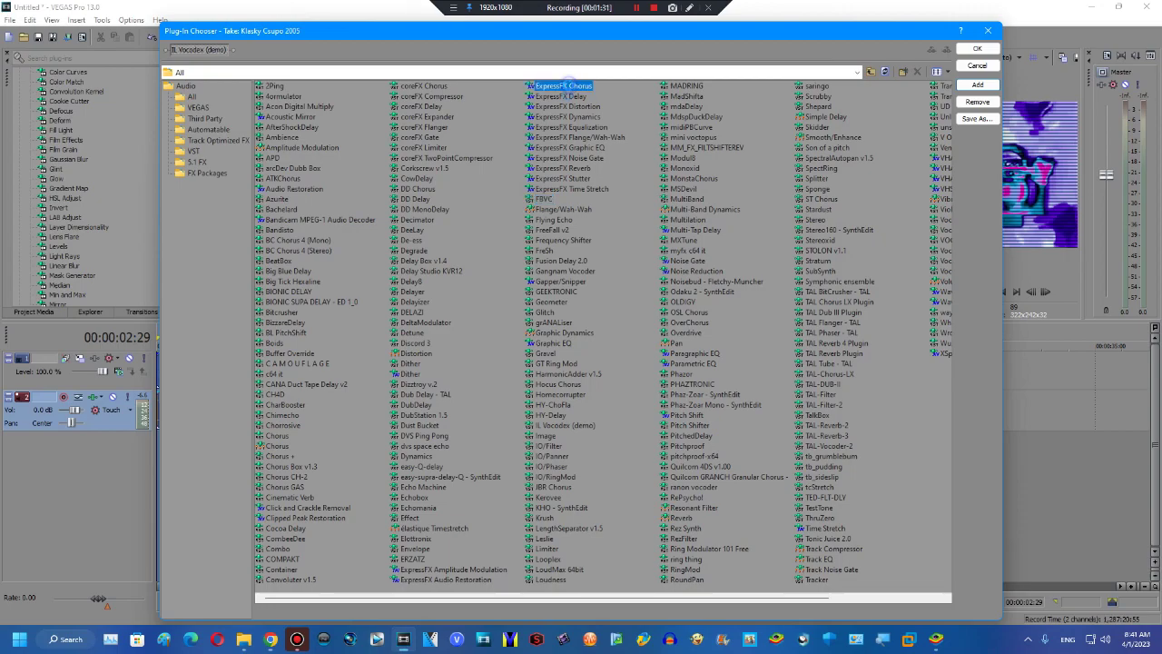
{"action": "double_click", "coordinate": [463, 569]}
{"action": "double_click", "coordinate": [557, 96]}
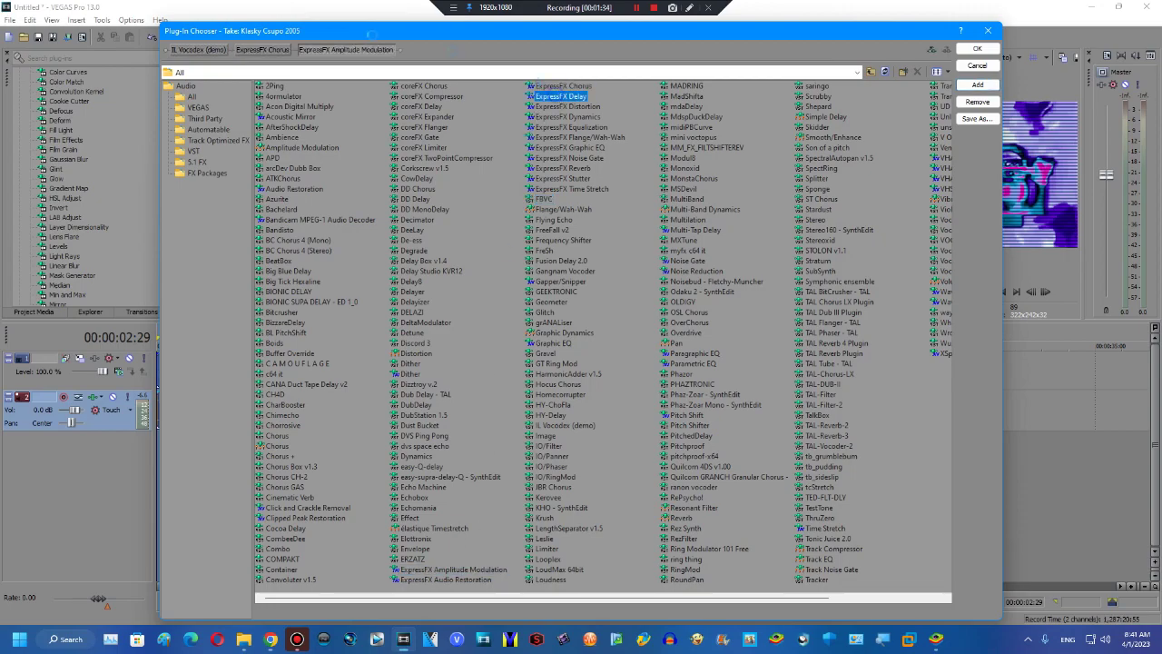
{"action": "left_click_drag", "start_coordinate": [197, 48], "coordinate": [438, 49]}
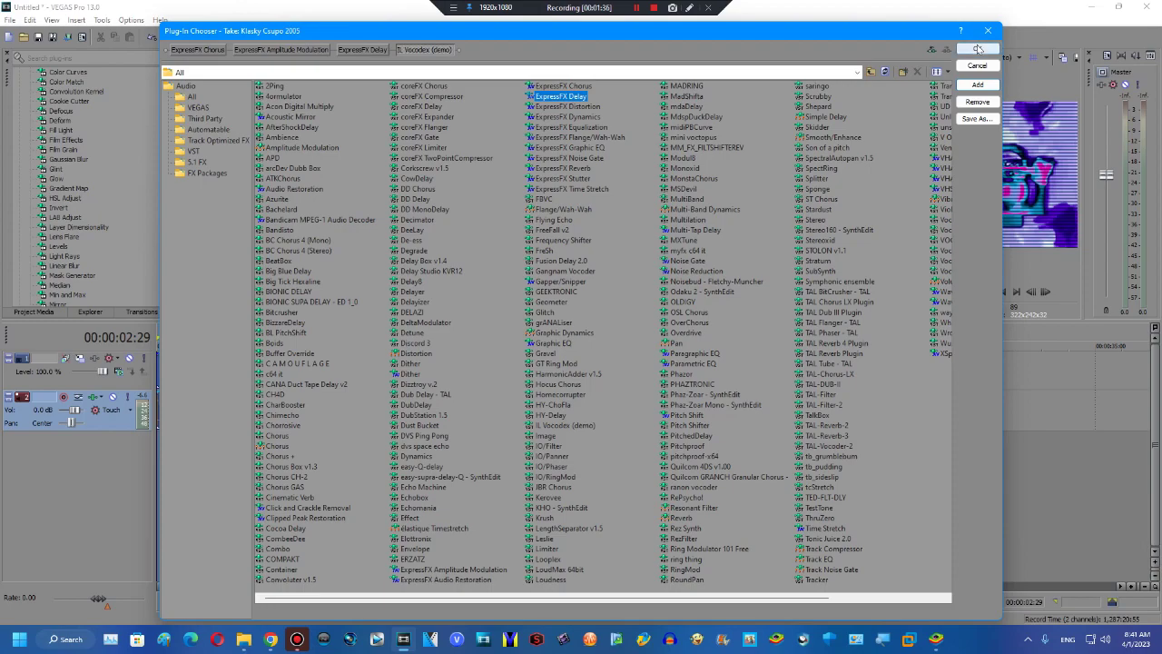
{"action": "left_click", "coordinate": [978, 48]}
Step: Load the saved preset Electric Module 10.0 into the ExpressFX Chorus effect of the audio chain
{"action": "left_click", "coordinate": [144, 105]}
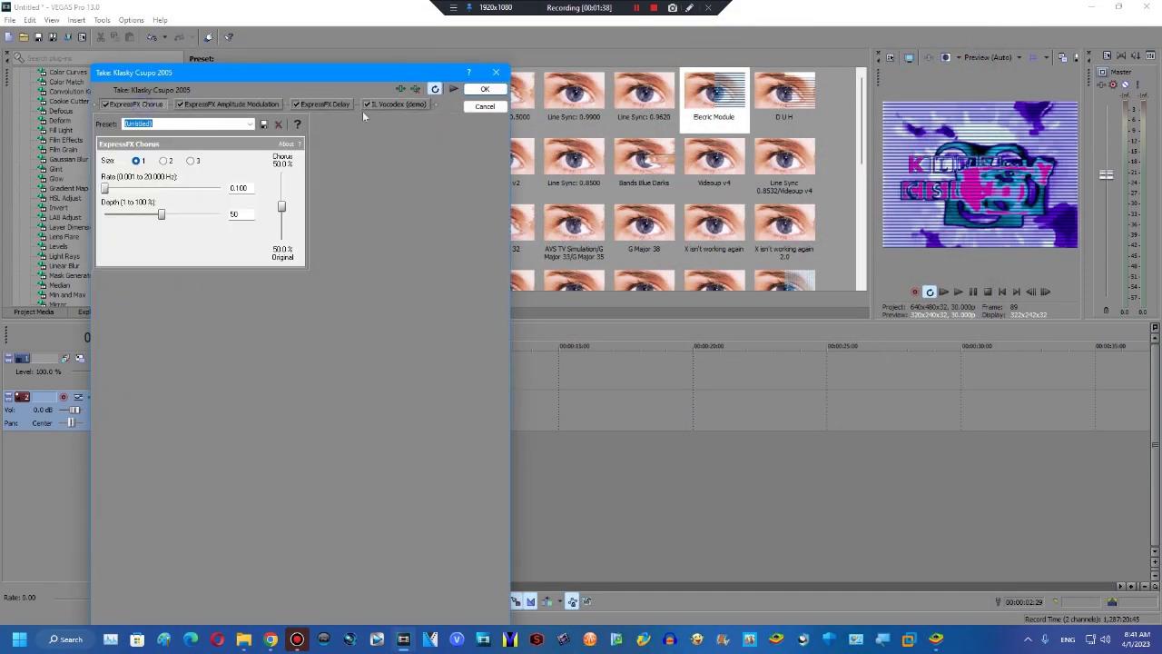
{"action": "left_click", "coordinate": [249, 123]}
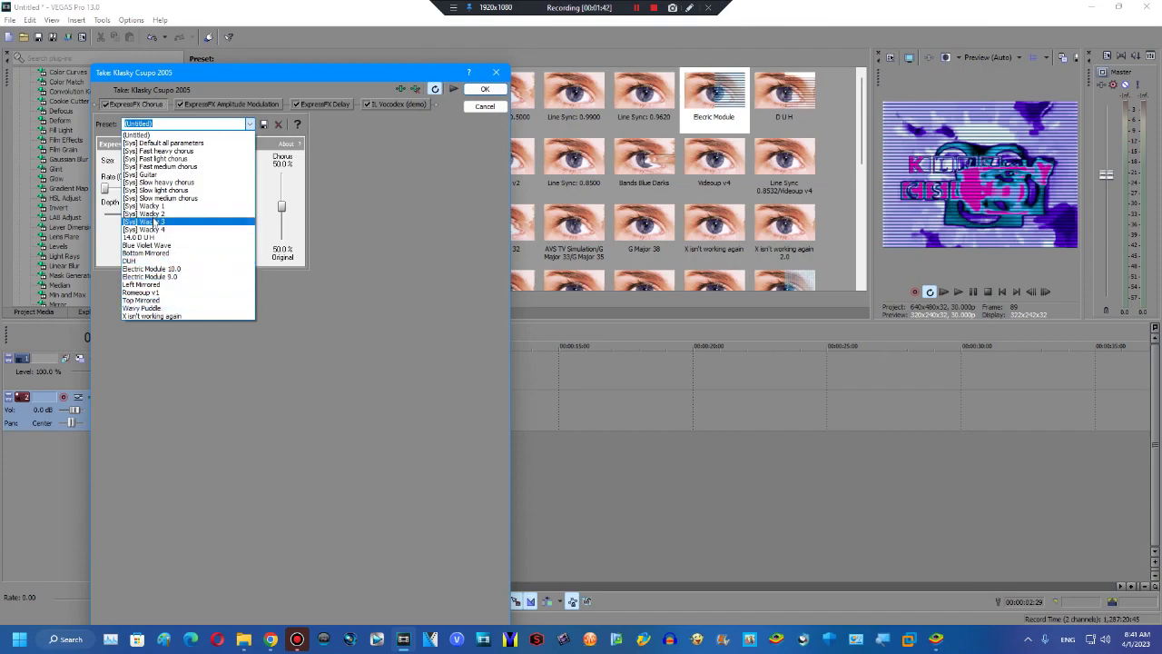
{"action": "left_click", "coordinate": [159, 203]}
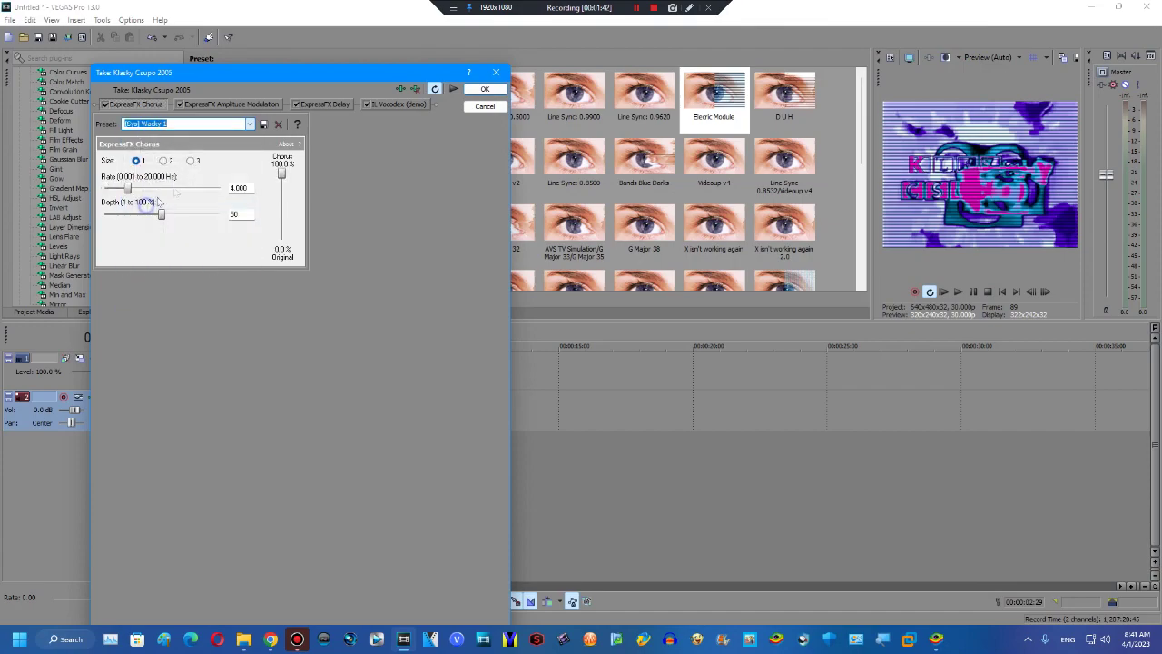
{"action": "left_click", "coordinate": [249, 124]}
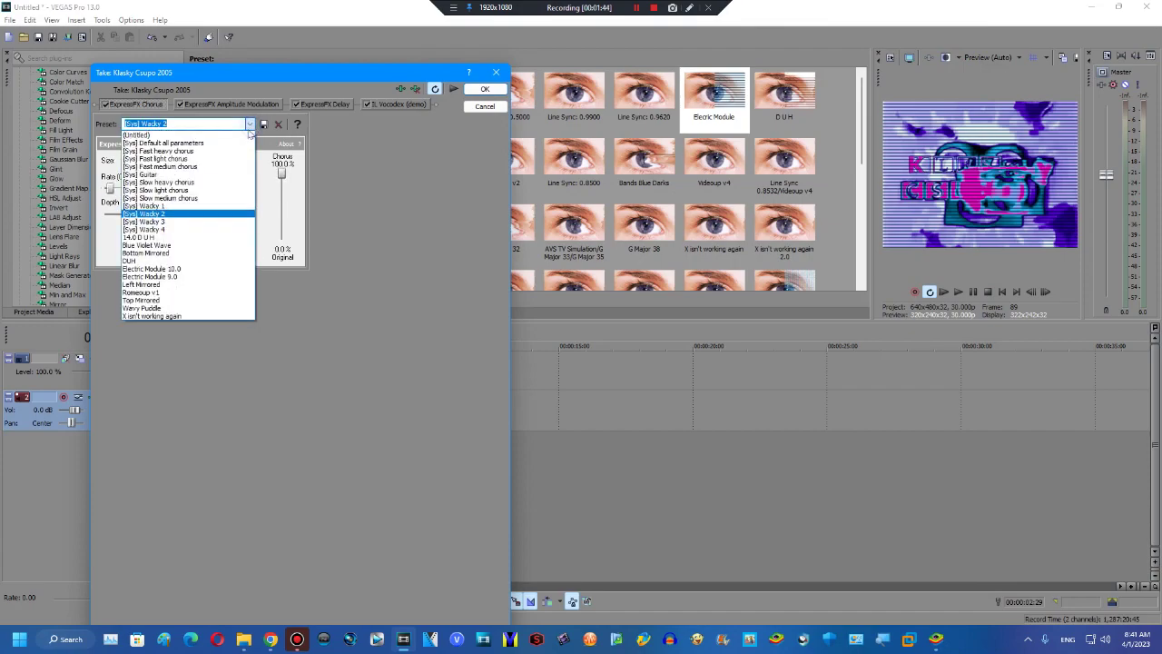
{"action": "left_click", "coordinate": [159, 269]}
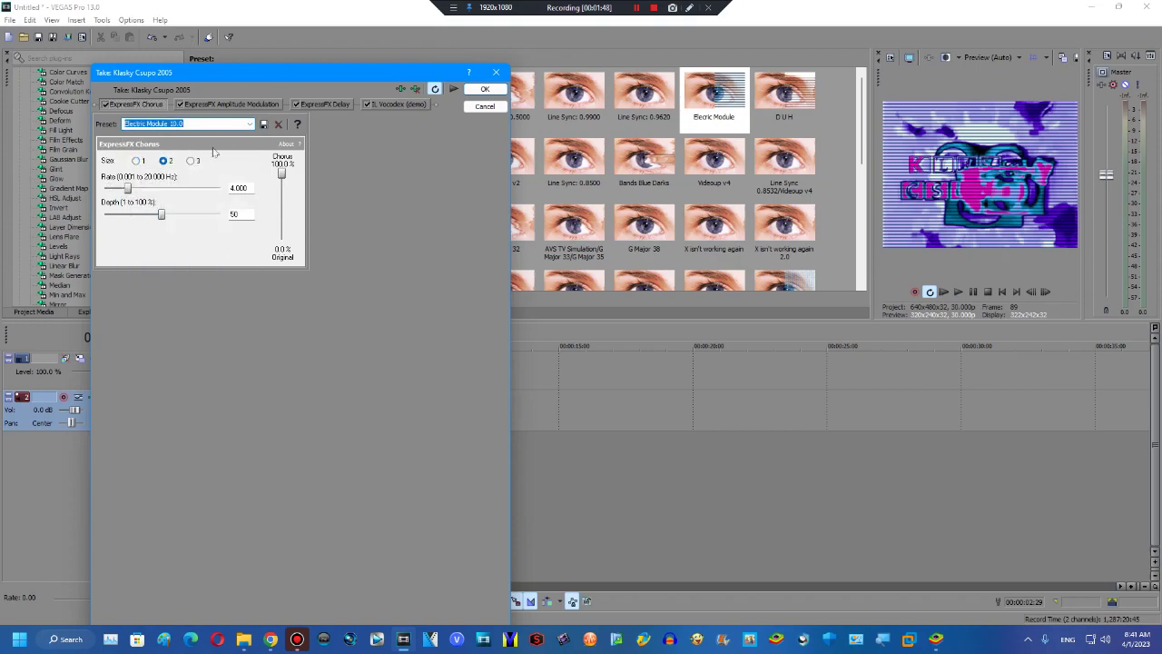
Step: Load the preset Electric Module 10.0 into ExpressFX Amplitude Modulation and a saved Electric Module preset into ExpressFX Delay
{"action": "left_click", "coordinate": [216, 105]}
{"action": "left_click", "coordinate": [296, 125]}
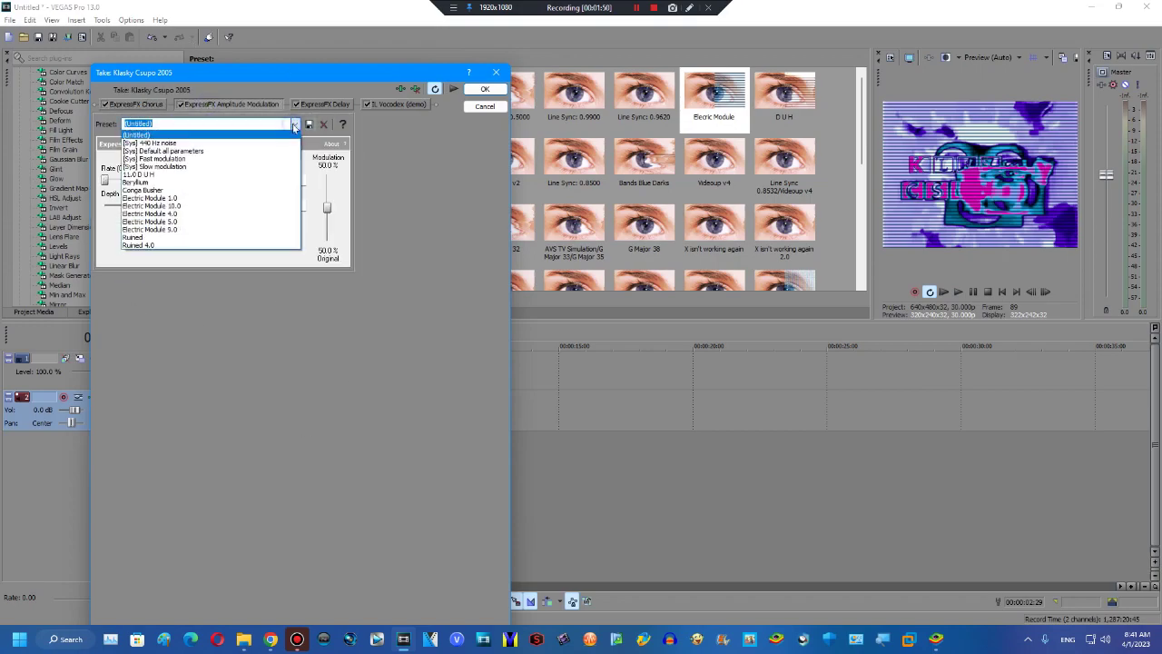
{"action": "left_click", "coordinate": [179, 206]}
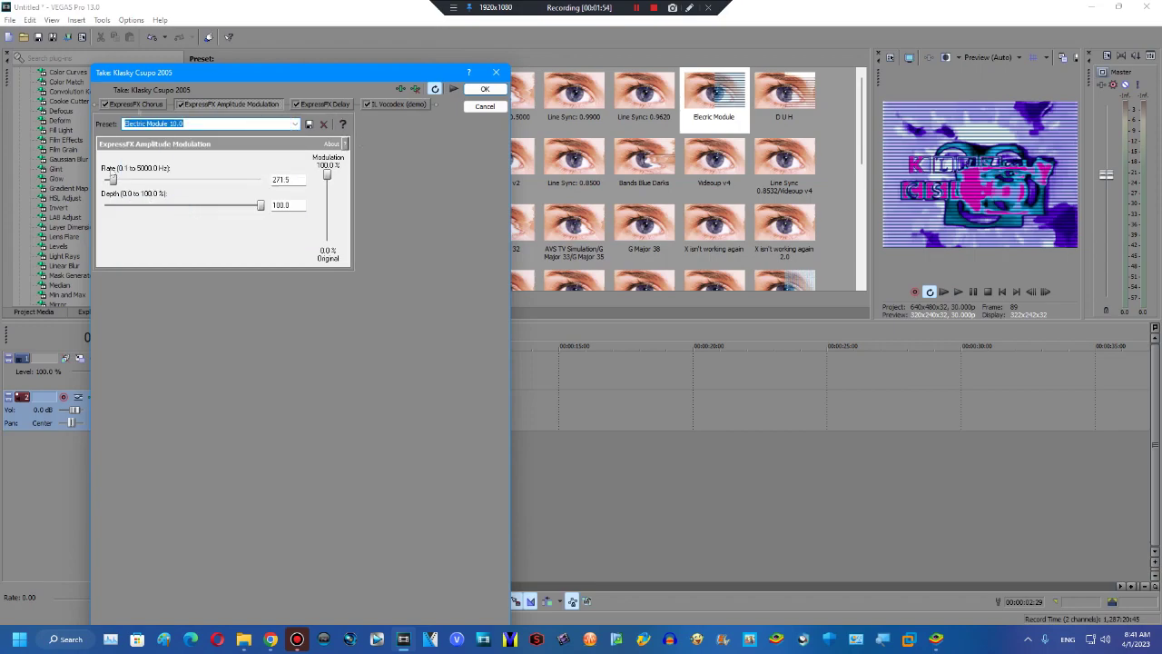
{"action": "left_click", "coordinate": [324, 105]}
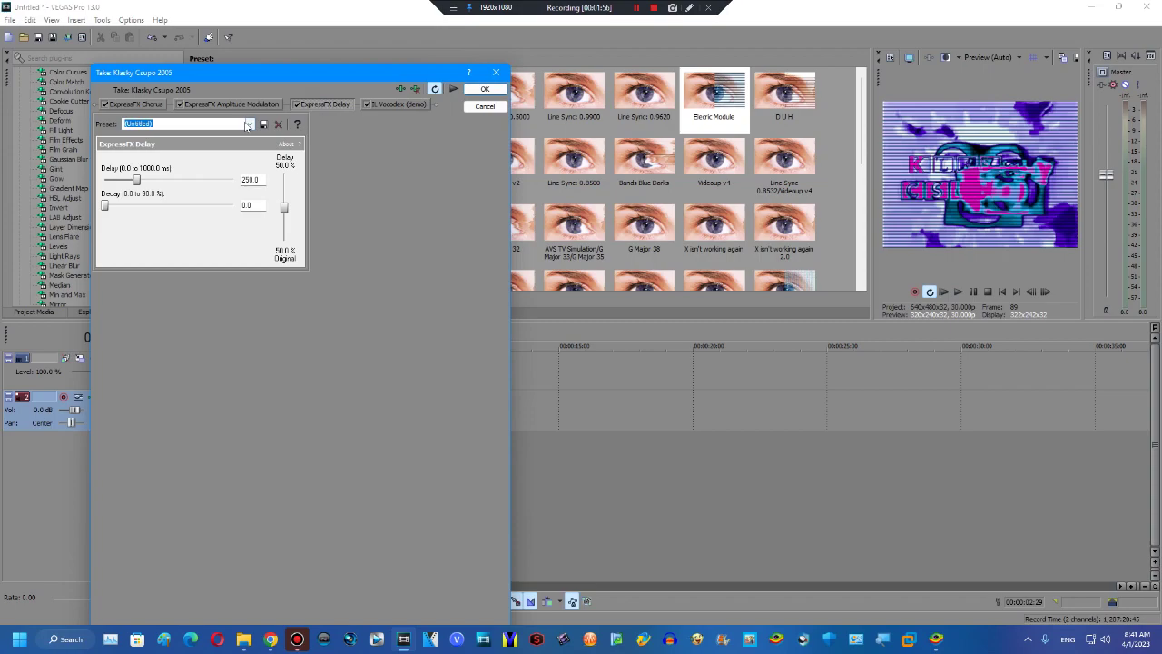
{"action": "left_click", "coordinate": [247, 125]}
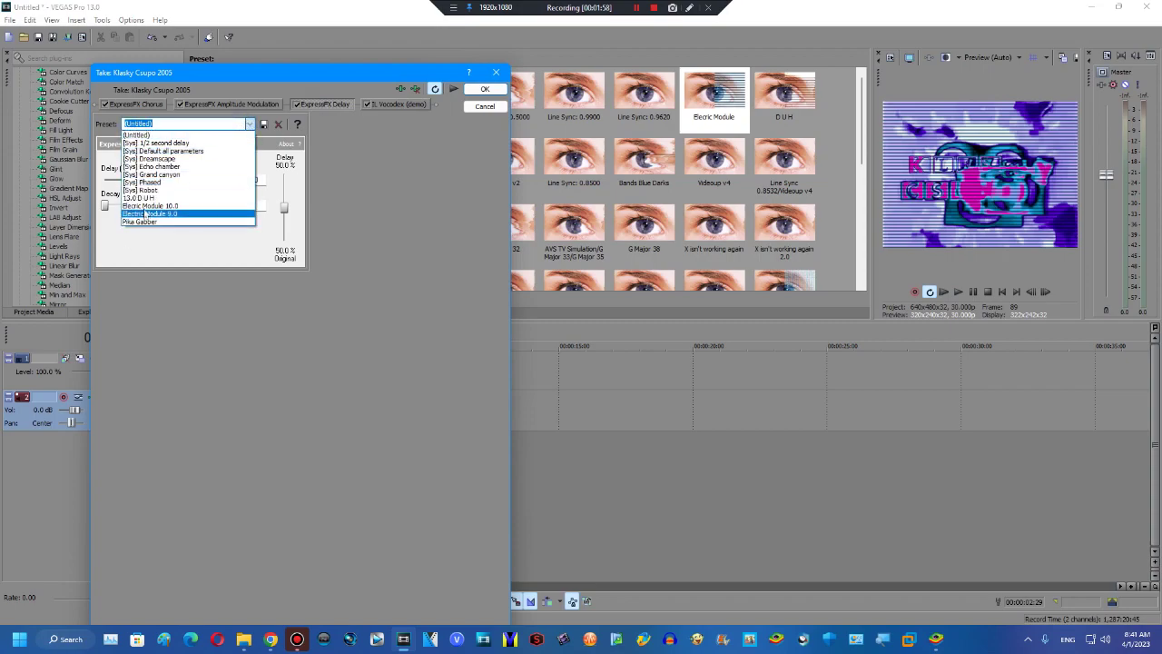
{"action": "left_click", "coordinate": [147, 218]}
Step: Show the IL Vocodex (demo) settings, switch to the browser and search YouTube for "phased effect 23.0"
{"action": "left_click", "coordinate": [396, 104]}
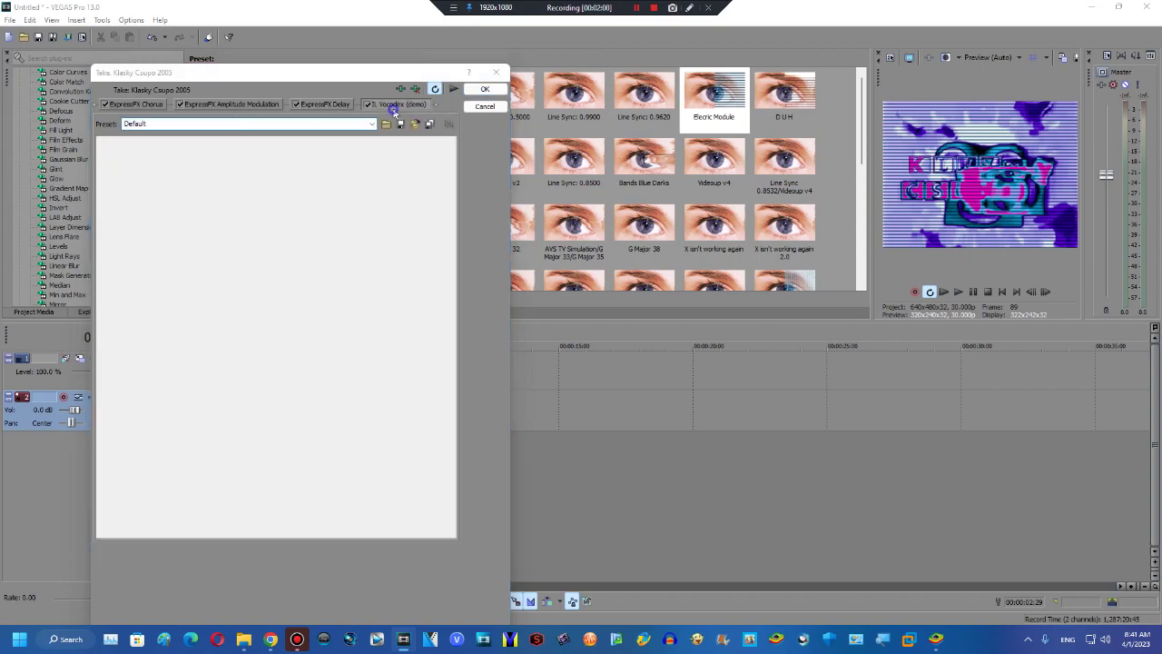
{"action": "left_click", "coordinate": [270, 639]}
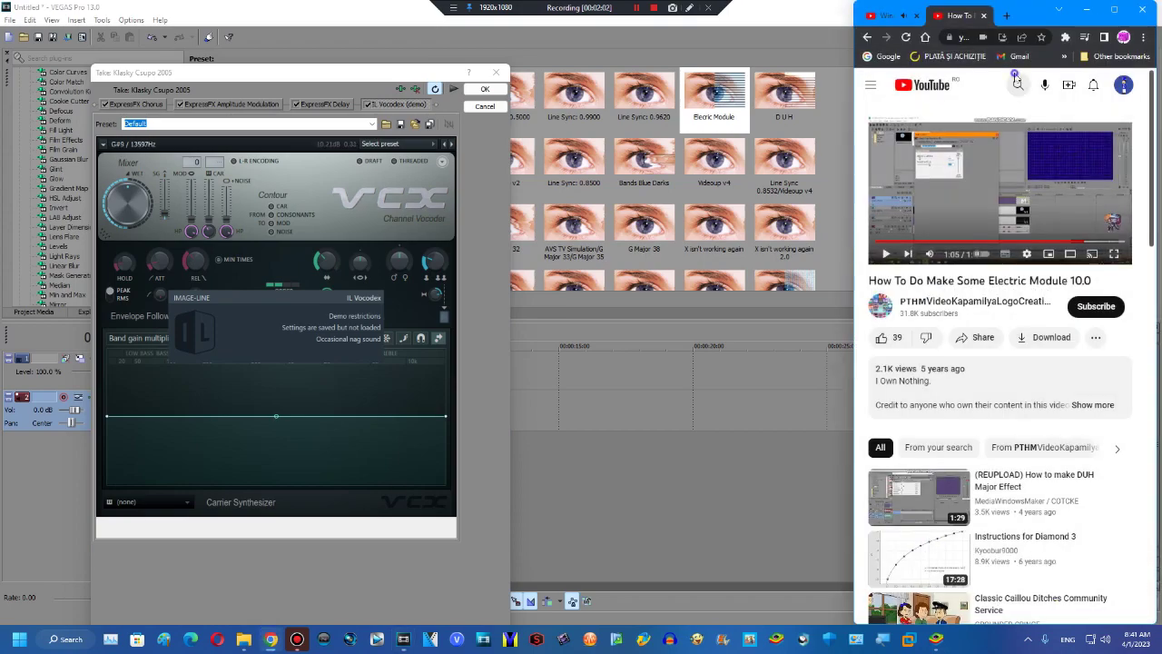
{"action": "left_click", "coordinate": [1018, 85]}
{"action": "left_click", "coordinate": [1064, 84]}
{"action": "type", "text": "ph"}
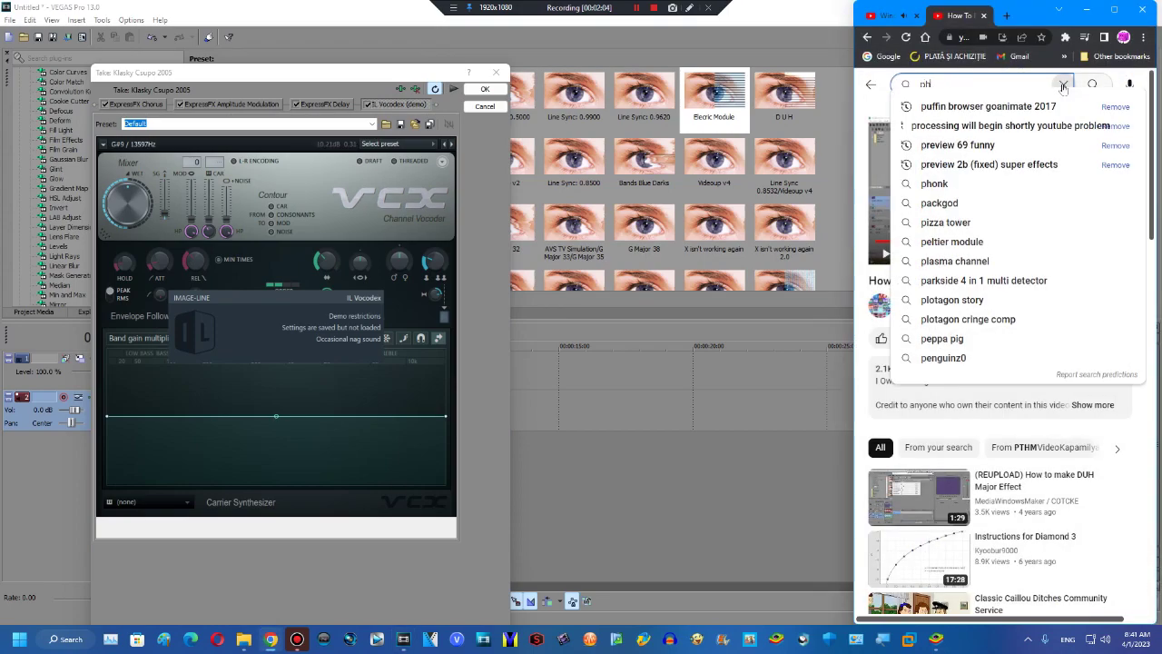
{"action": "type", "text": "ased effect 23.0"}
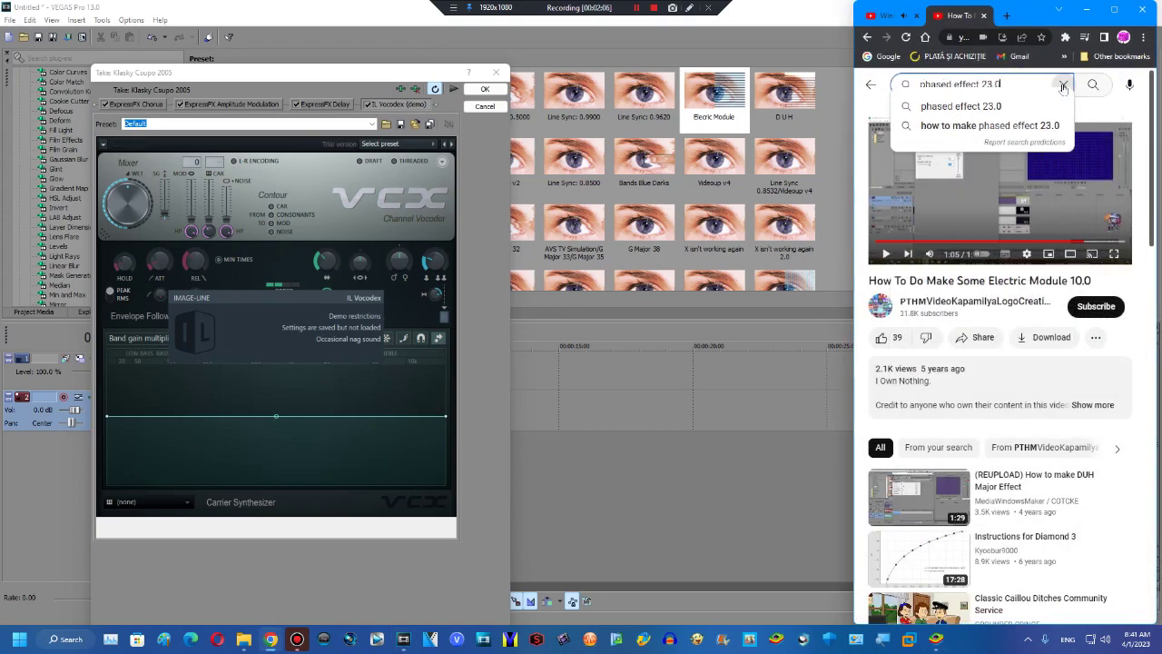
{"action": "key", "text": "Return"}
Step: Open the video "(RESTORED INSTRUCTIONS) How To Make Phased Effect 23.0", pause it at the Vocodex settings and enlarge the player
{"action": "left_click", "coordinate": [1058, 372]}
{"action": "left_click", "coordinate": [1070, 242]}
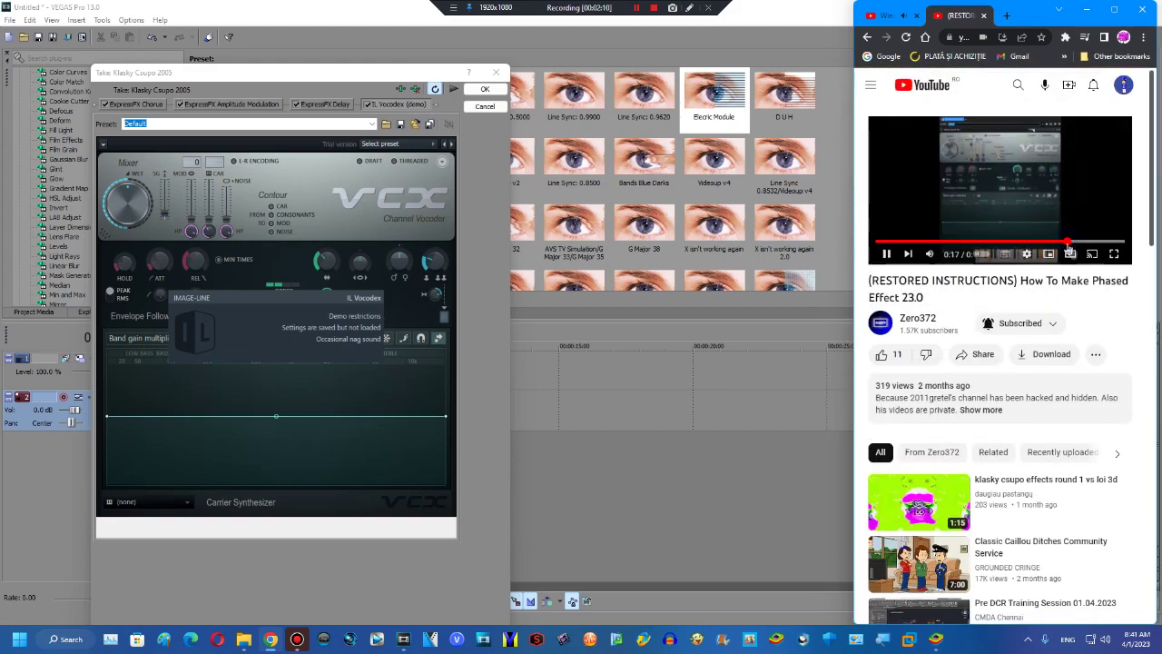
{"action": "left_click", "coordinate": [1050, 213]}
{"action": "left_click", "coordinate": [1070, 253]}
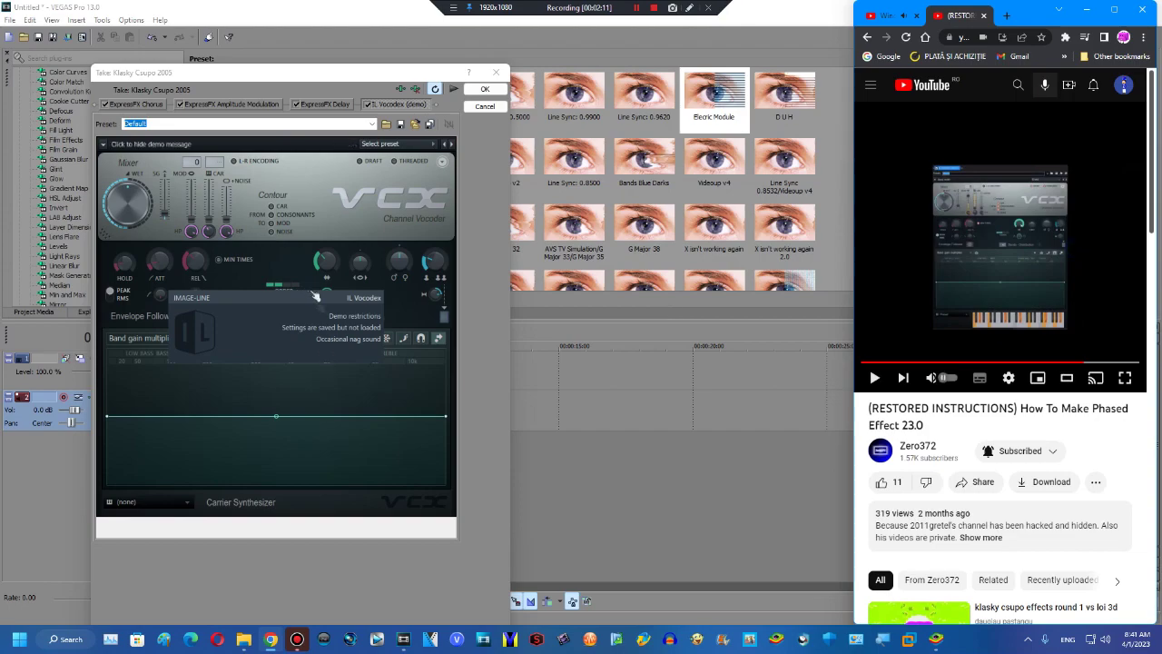
Step: Dismiss the Vocodex demo message, load its Chord preset and set the carrier synthesizer to Phased
{"action": "left_click", "coordinate": [313, 341]}
{"action": "left_click", "coordinate": [379, 145]}
{"action": "left_click", "coordinate": [400, 249]}
{"action": "left_click", "coordinate": [150, 502]}
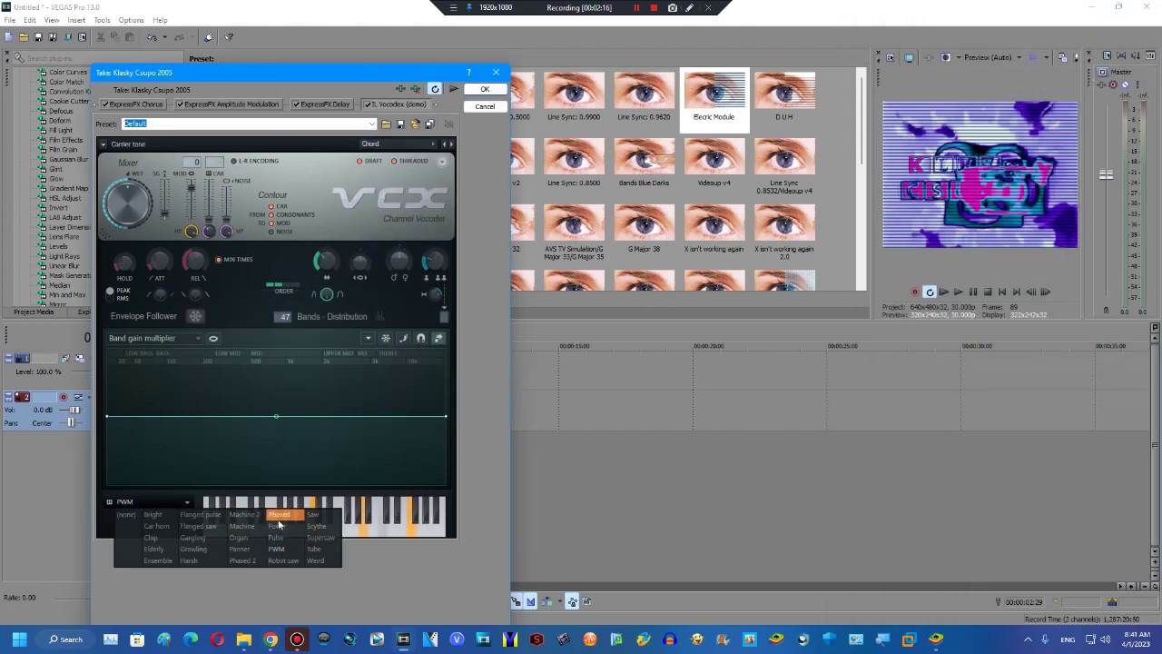
{"action": "left_click", "coordinate": [280, 516]}
Step: Set the held notes on the Vocodex carrier keyboard to match the chord in the Phased Effect 23.0 tutorial video
{"action": "left_click", "coordinate": [271, 639]}
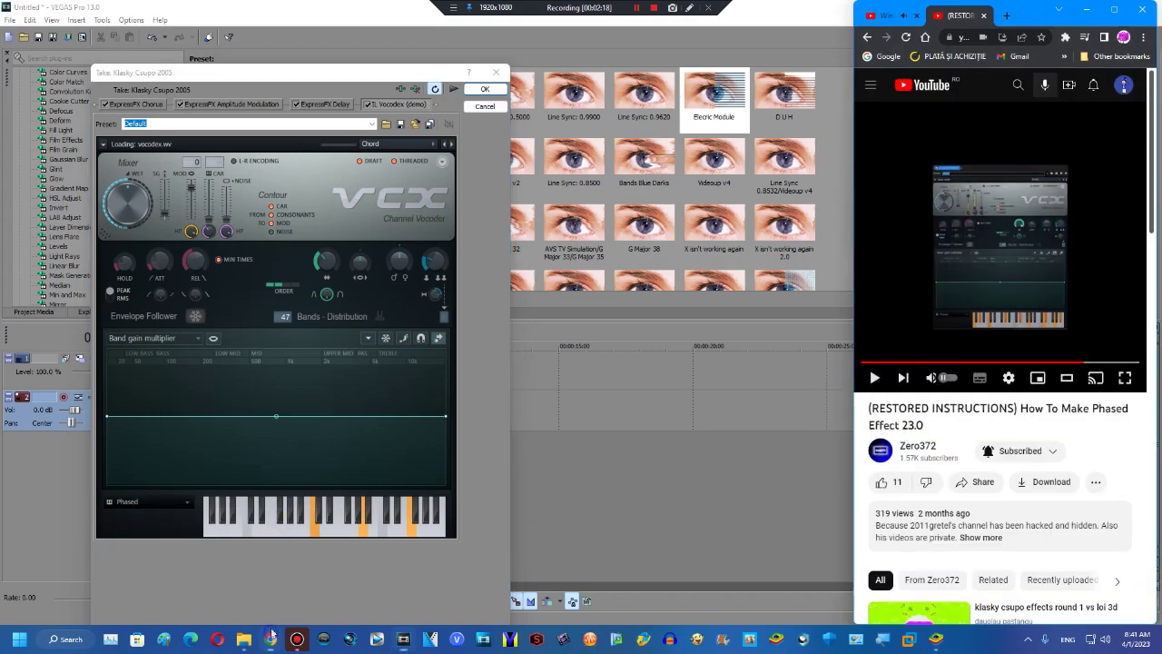
{"action": "left_click", "coordinate": [236, 533]}
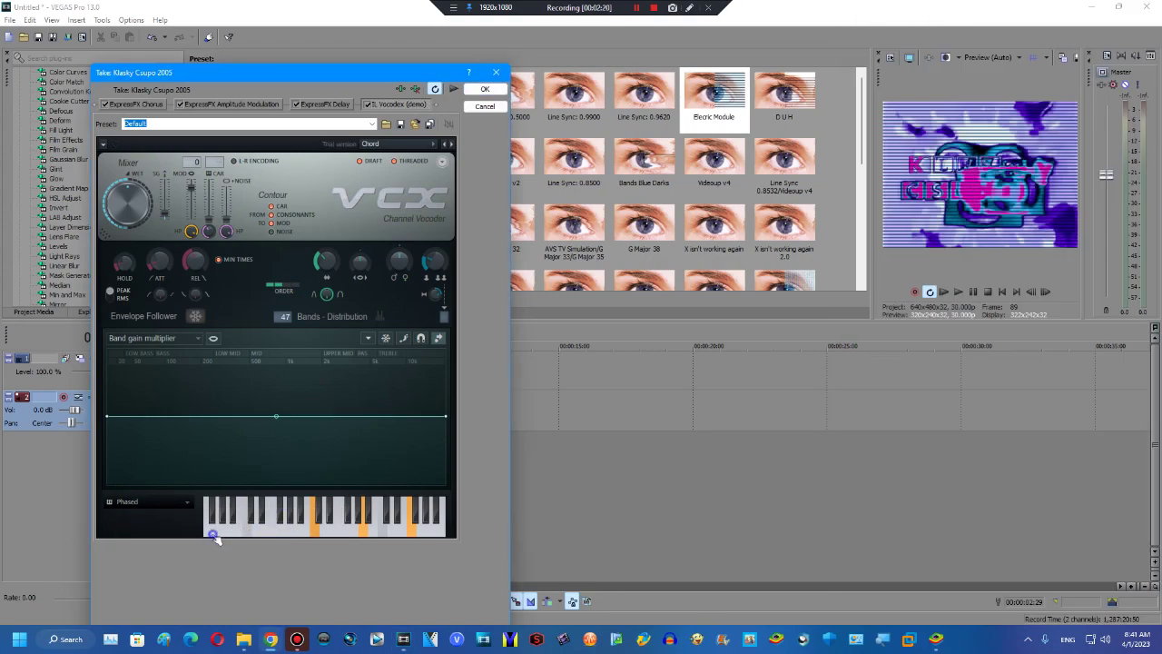
{"action": "left_click", "coordinate": [270, 640]}
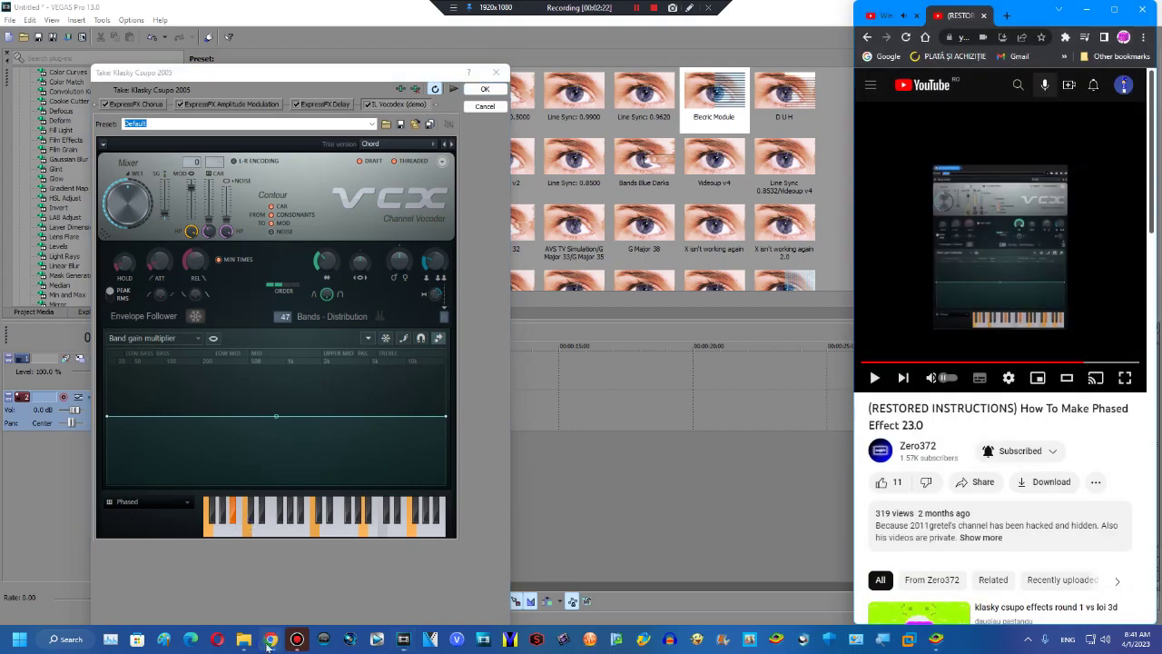
{"action": "left_click", "coordinate": [295, 524]}
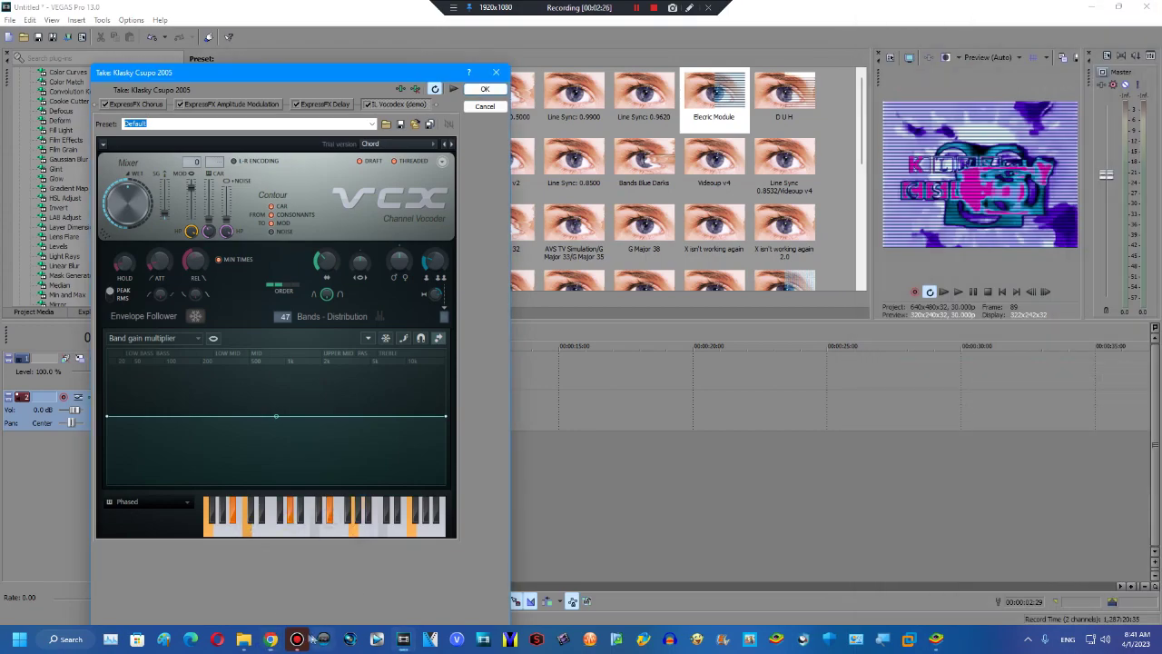
{"action": "left_click", "coordinate": [270, 641]}
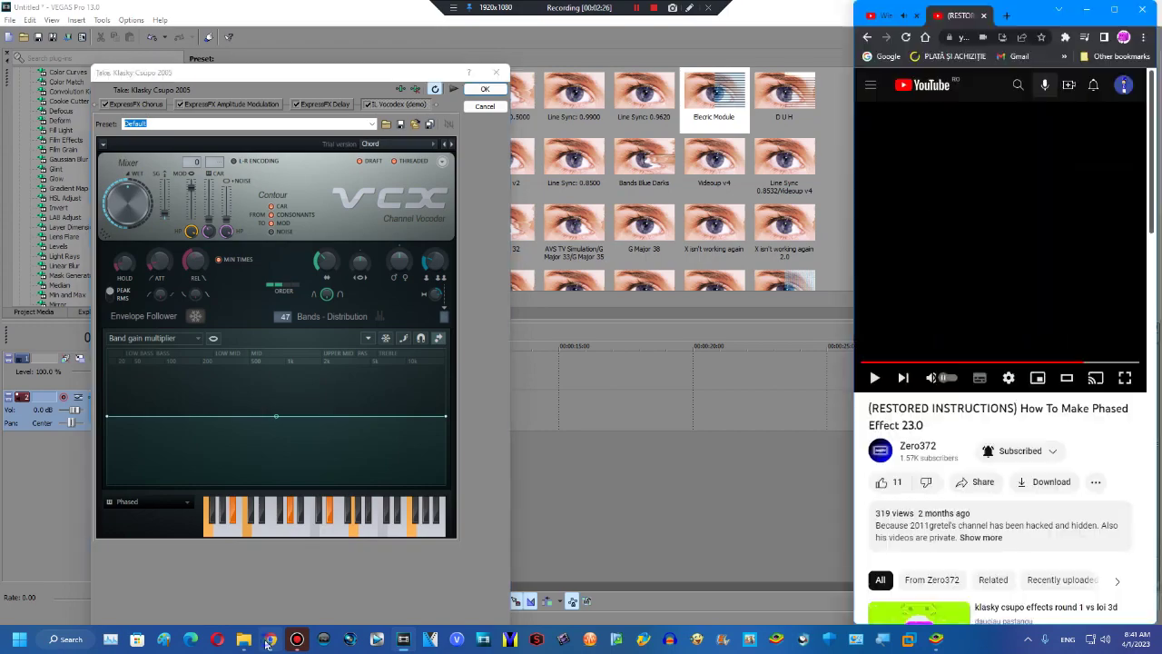
{"action": "left_click", "coordinate": [401, 524]}
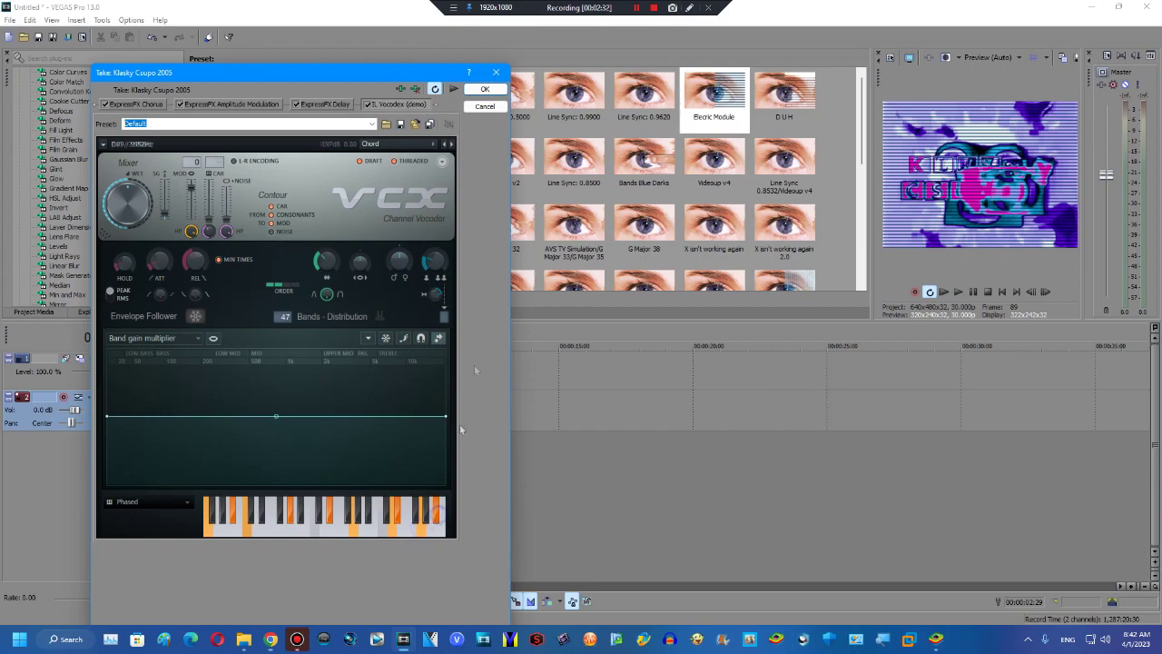
Step: Raise the Vocodex bandwidth to 400% and render the audio effects to Klasky Csupo 2005 Take 2.wav with the Wave Default Template
{"action": "left_click", "coordinate": [453, 88]}
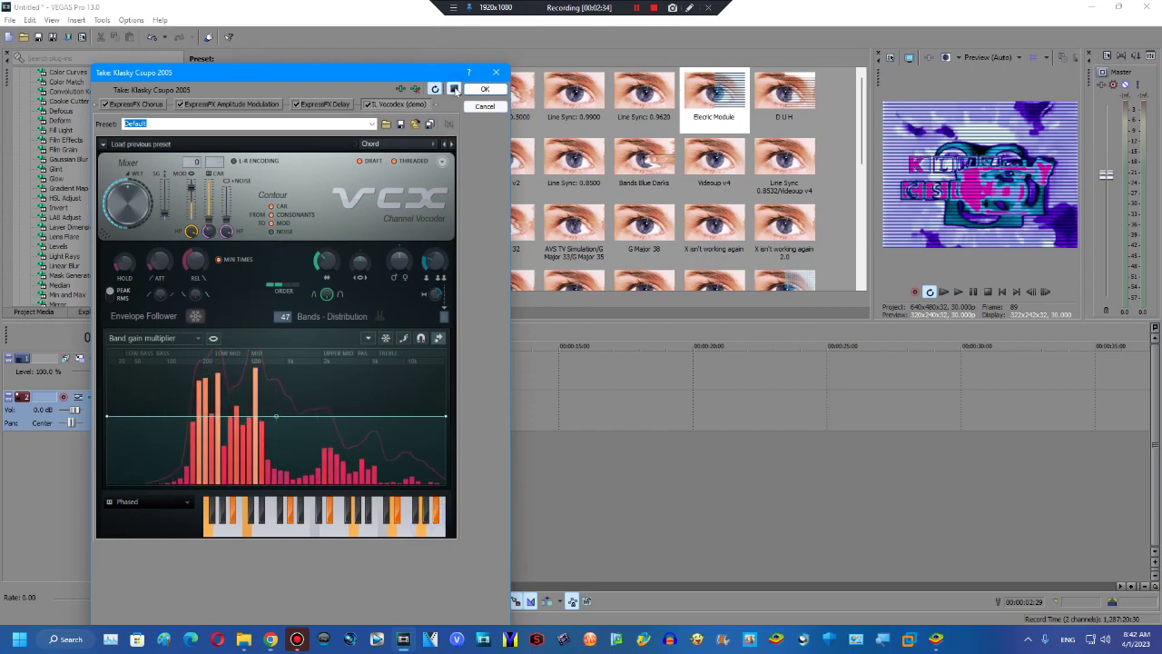
{"action": "left_click", "coordinate": [455, 89]}
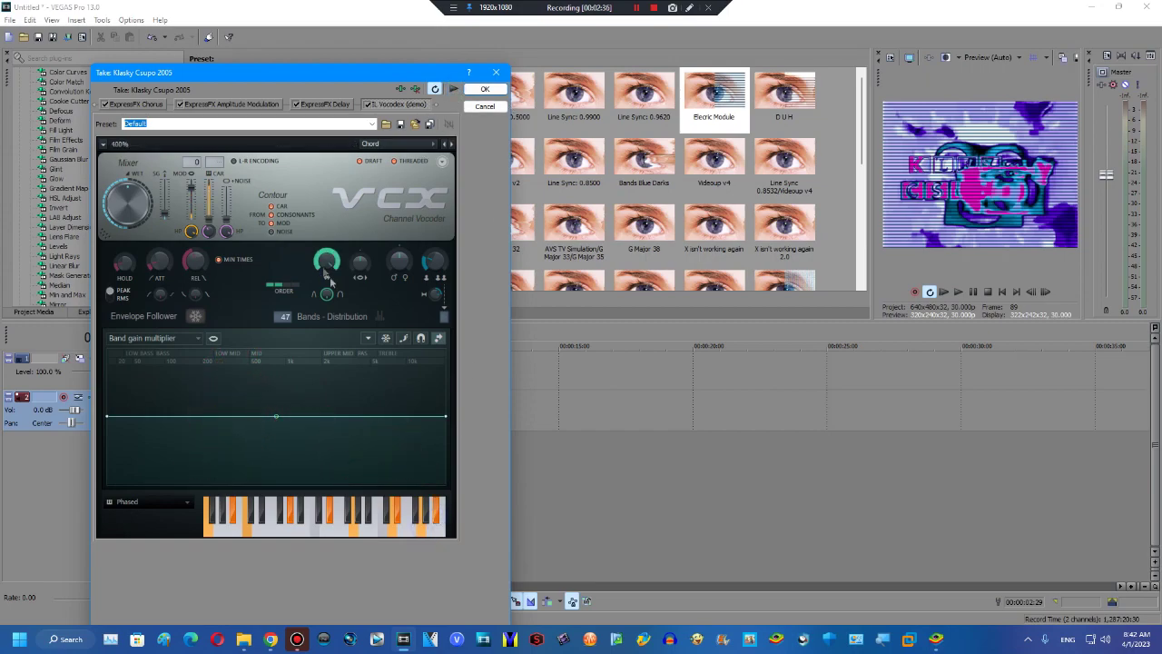
{"action": "left_click", "coordinate": [478, 89]}
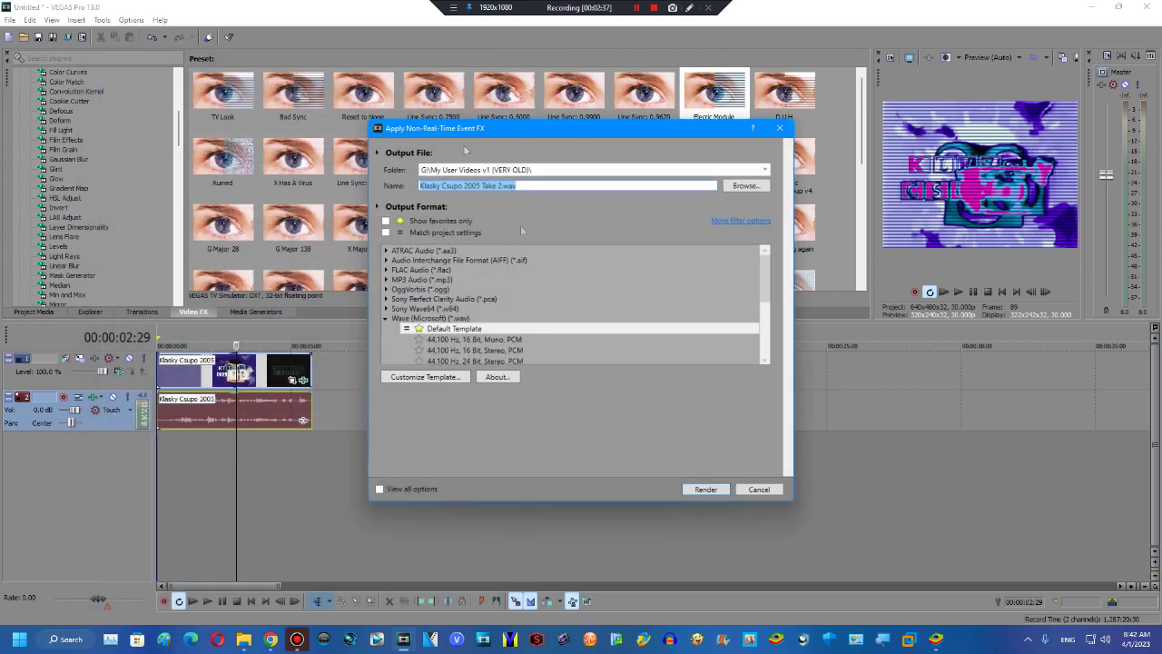
{"action": "left_click", "coordinate": [706, 490]}
{"action": "left_click", "coordinate": [735, 7]}
Step: Add Gradient Map to the Klasky Csupo 2005 video event and apply its preset Phased Effect 23.0
{"action": "left_click", "coordinate": [55, 188]}
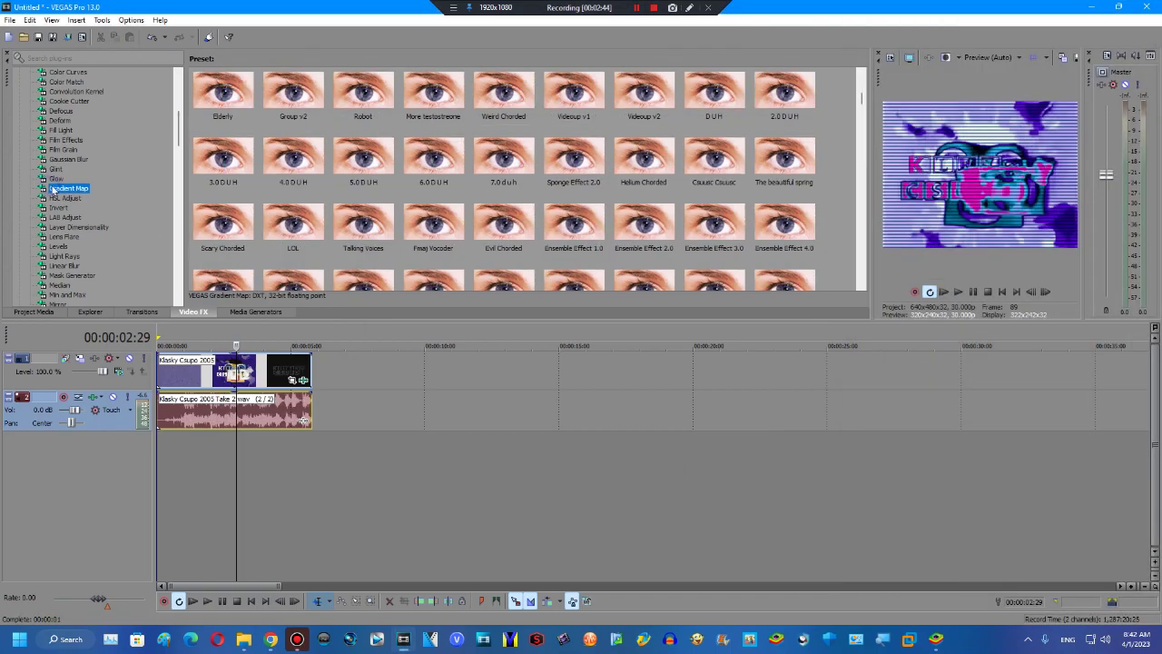
{"action": "left_click_drag", "start_coordinate": [861, 98], "coordinate": [822, 192]}
{"action": "left_click_drag", "start_coordinate": [644, 164], "coordinate": [240, 392]}
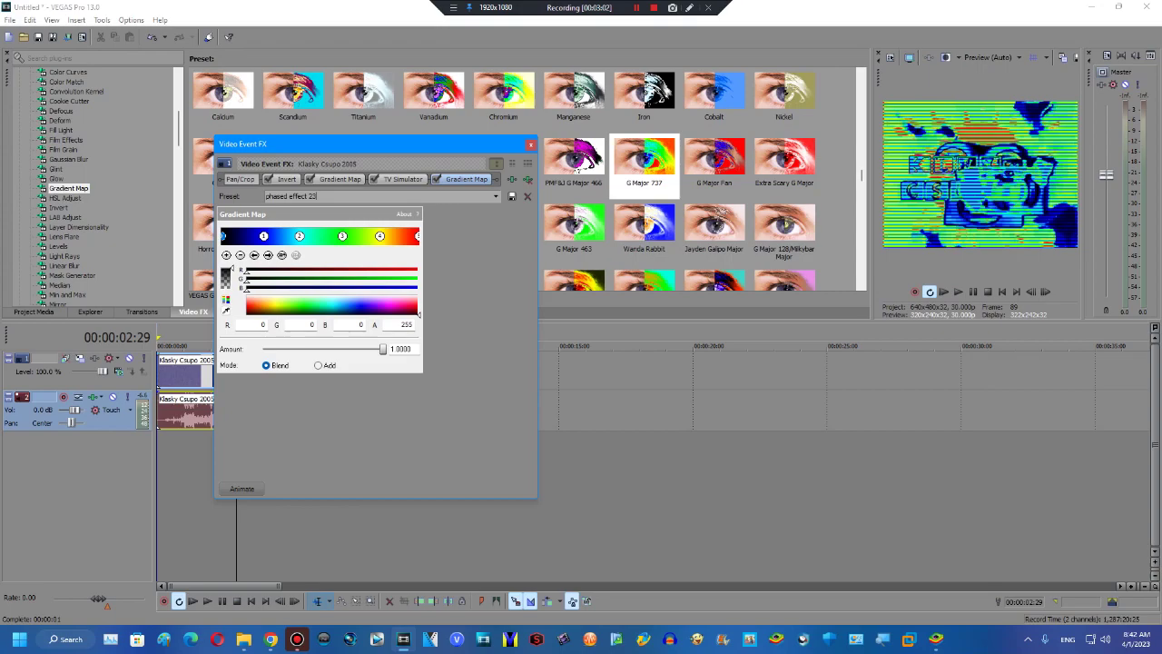
{"action": "key", "text": "Return"}
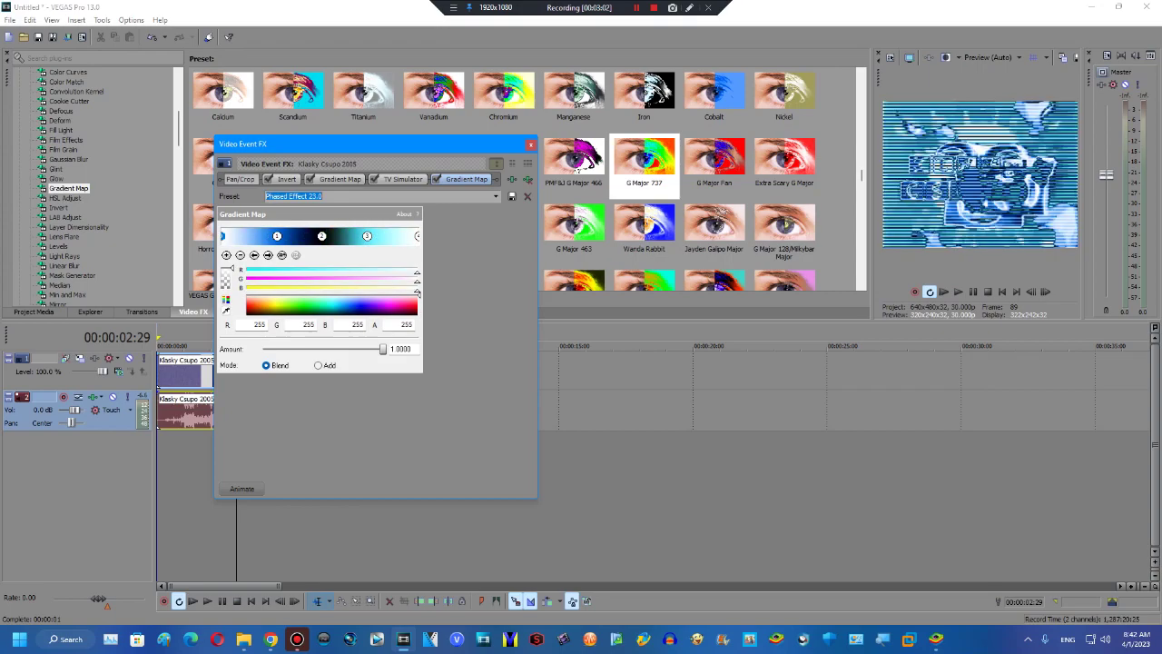
Step: Step through the colour points of the Phased Effect 23.0 gradient to examine their values, and close the effect window
{"action": "left_click", "coordinate": [498, 197]}
{"action": "left_click", "coordinate": [459, 207]}
{"action": "left_click", "coordinate": [268, 255]}
{"action": "left_click", "coordinate": [268, 255]}
{"action": "left_click", "coordinate": [268, 255]}
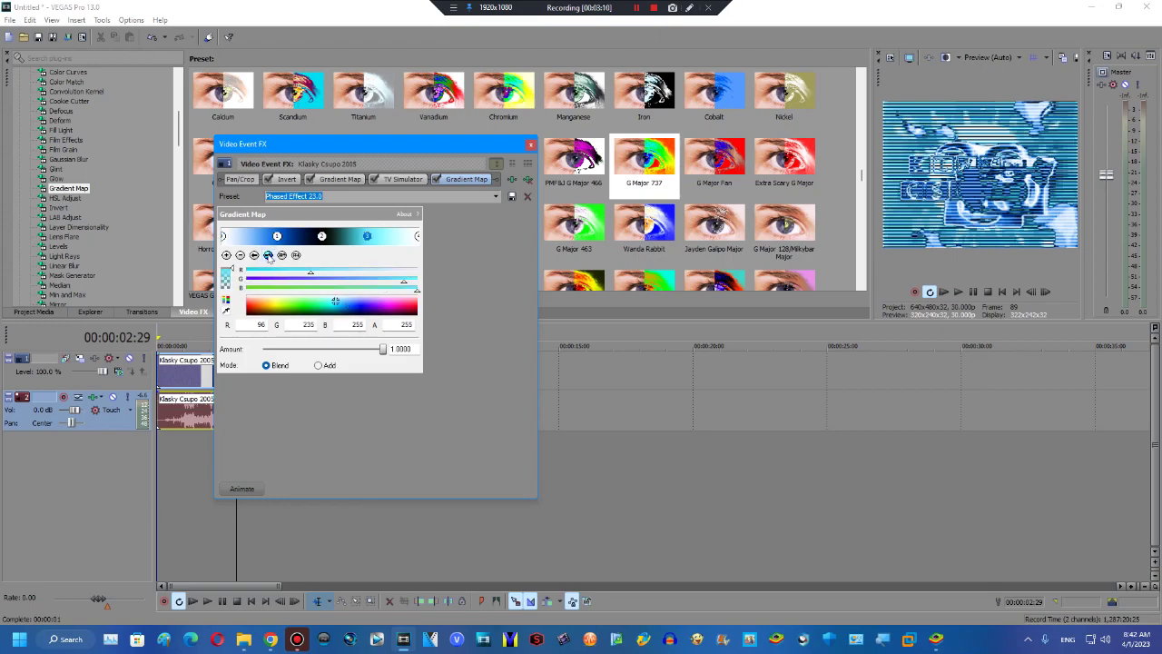
{"action": "left_click", "coordinate": [267, 256]}
{"action": "left_click", "coordinate": [532, 145]}
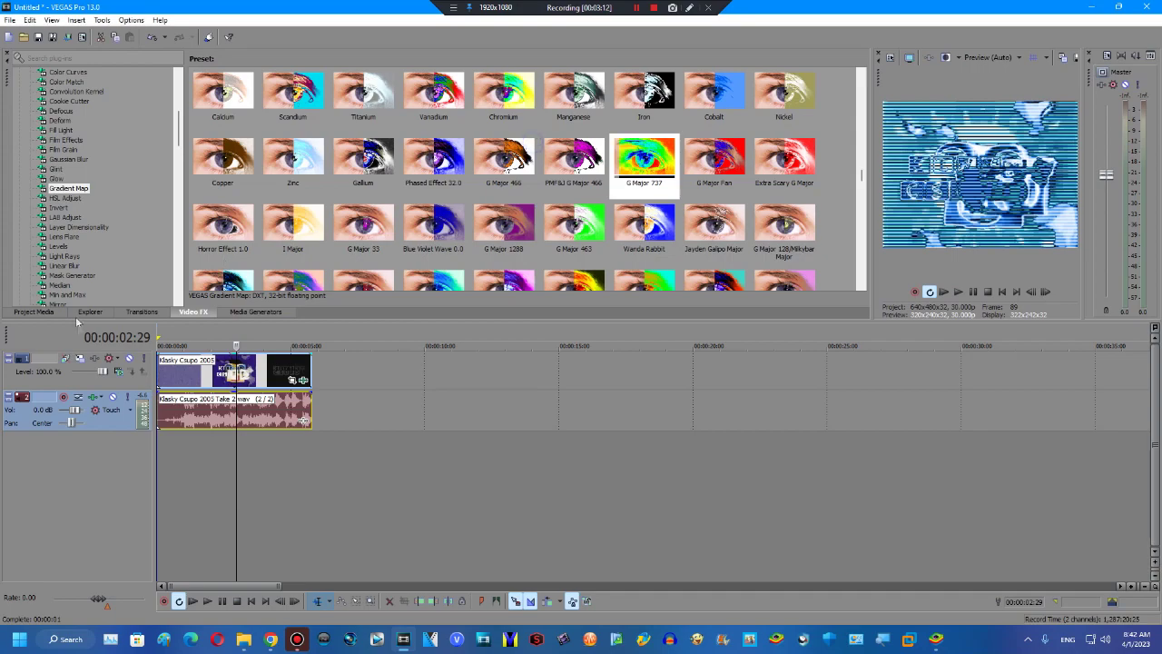
Step: Set the time stretch / pitch shift method of the rendered audio event to élastique and accept its properties
{"action": "right_click", "coordinate": [223, 420]}
{"action": "left_click", "coordinate": [272, 421]}
{"action": "left_click", "coordinate": [562, 253]}
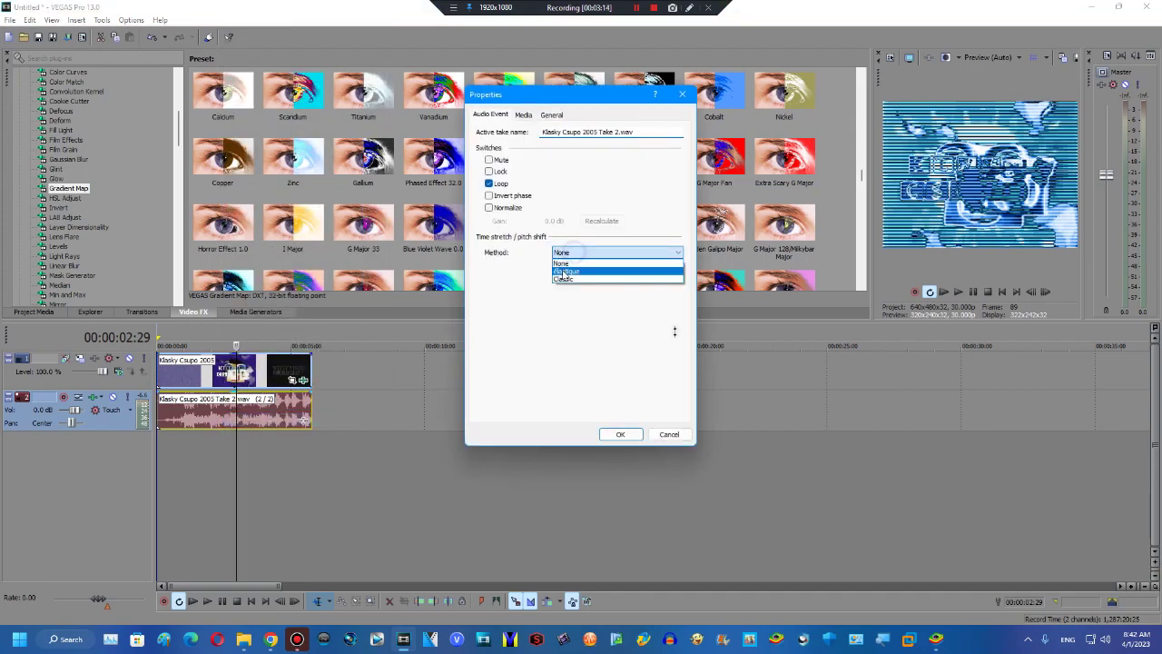
{"action": "left_click", "coordinate": [564, 271]}
{"action": "left_click", "coordinate": [620, 434]}
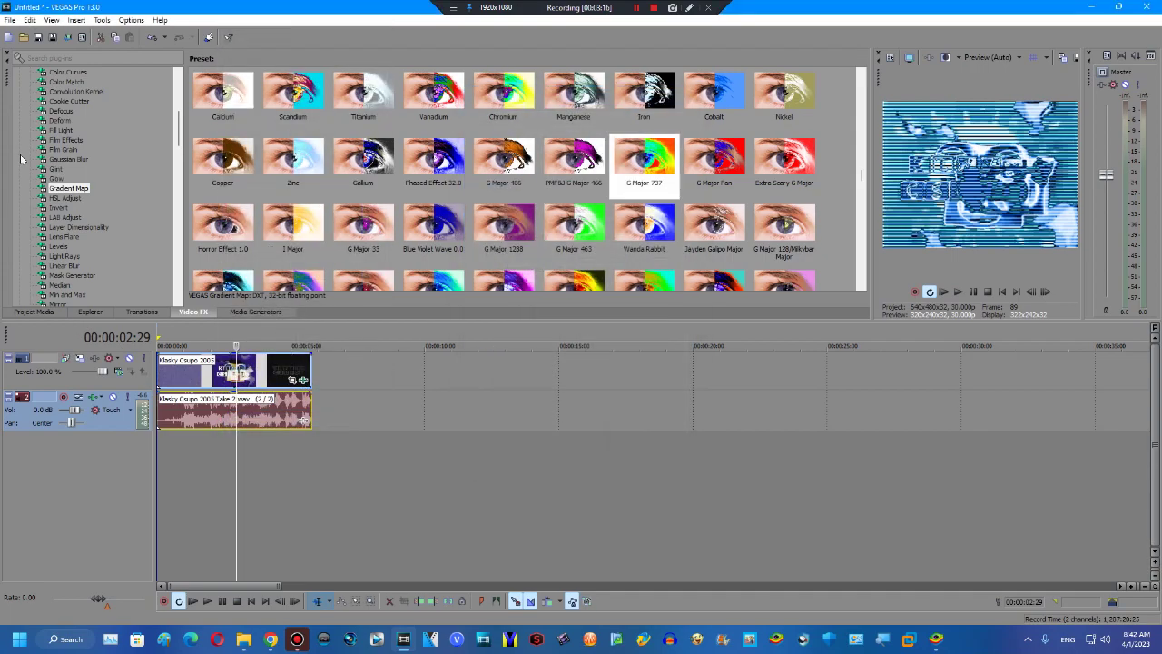
Step: Try the (Default) Invert effect on the Klasky Csupo 2005 video event and remove it from the effect chain
{"action": "left_click", "coordinate": [58, 208]}
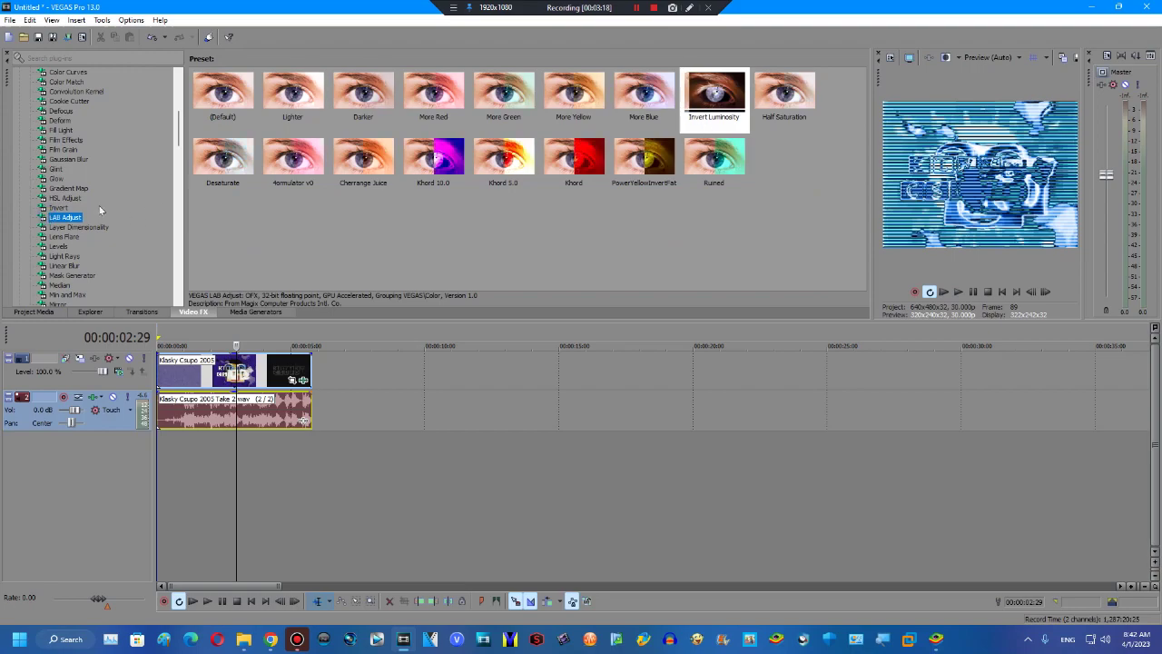
{"action": "left_click_drag", "start_coordinate": [222, 92], "coordinate": [232, 370]}
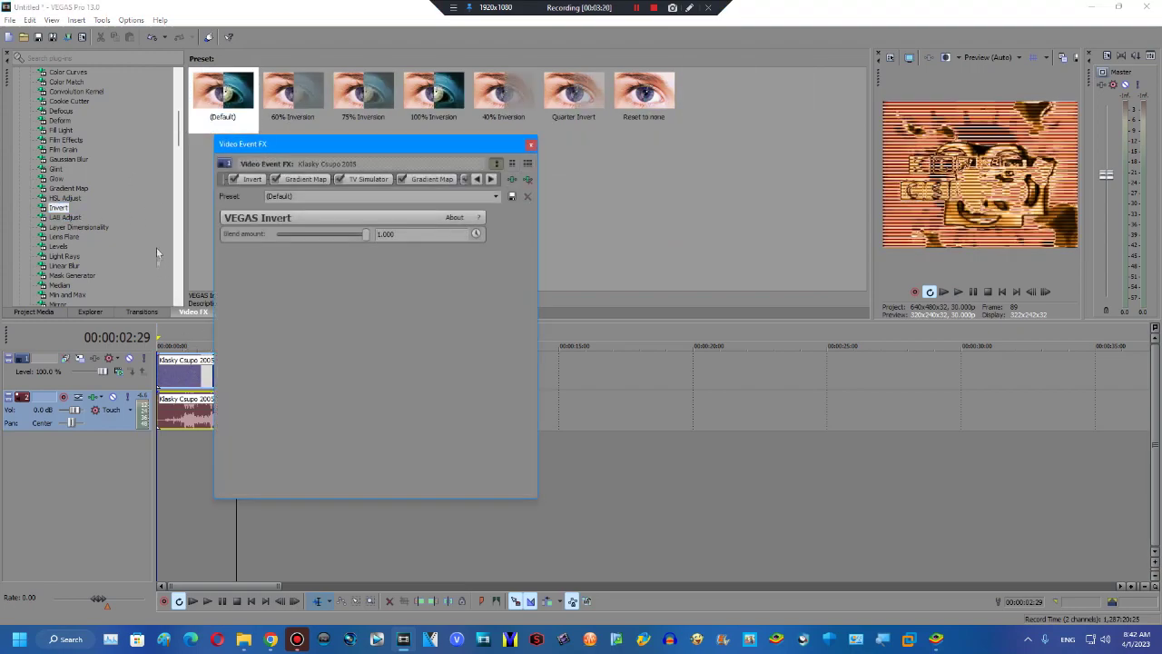
{"action": "left_click_drag", "start_coordinate": [333, 149], "coordinate": [333, 315]}
{"action": "left_click", "coordinate": [527, 345]}
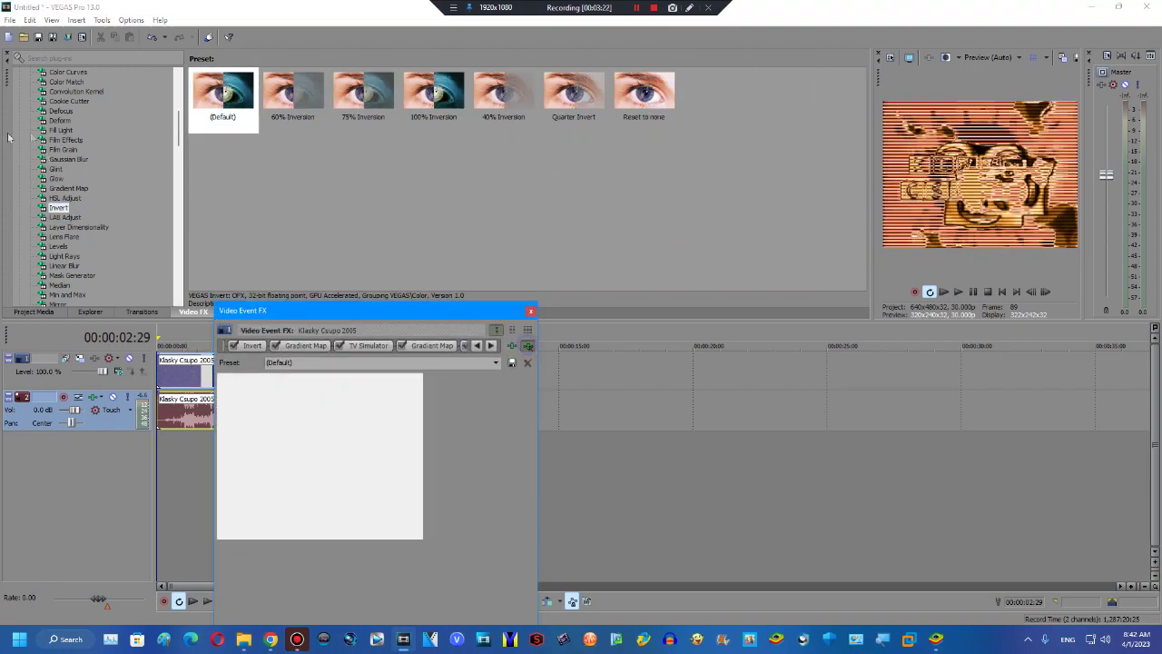
Step: Add Color Curves to the Klasky Csupo 2005 video event, replacing a trial of the Real G Major 4 preset with G Major 4
{"action": "scroll", "coordinate": [66, 257], "scroll_direction": "up", "scroll_amount": 8}
{"action": "left_click", "coordinate": [68, 295]}
{"action": "scroll", "coordinate": [525, 111], "scroll_direction": "down", "scroll_amount": 5}
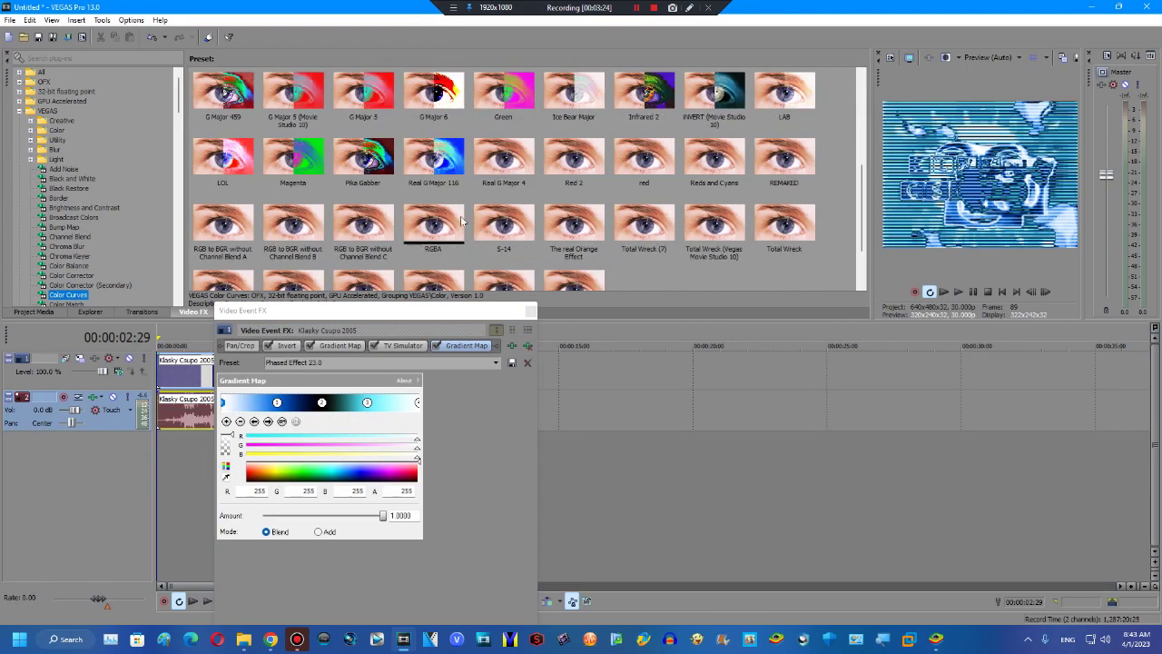
{"action": "left_click_drag", "start_coordinate": [504, 225], "coordinate": [476, 383]}
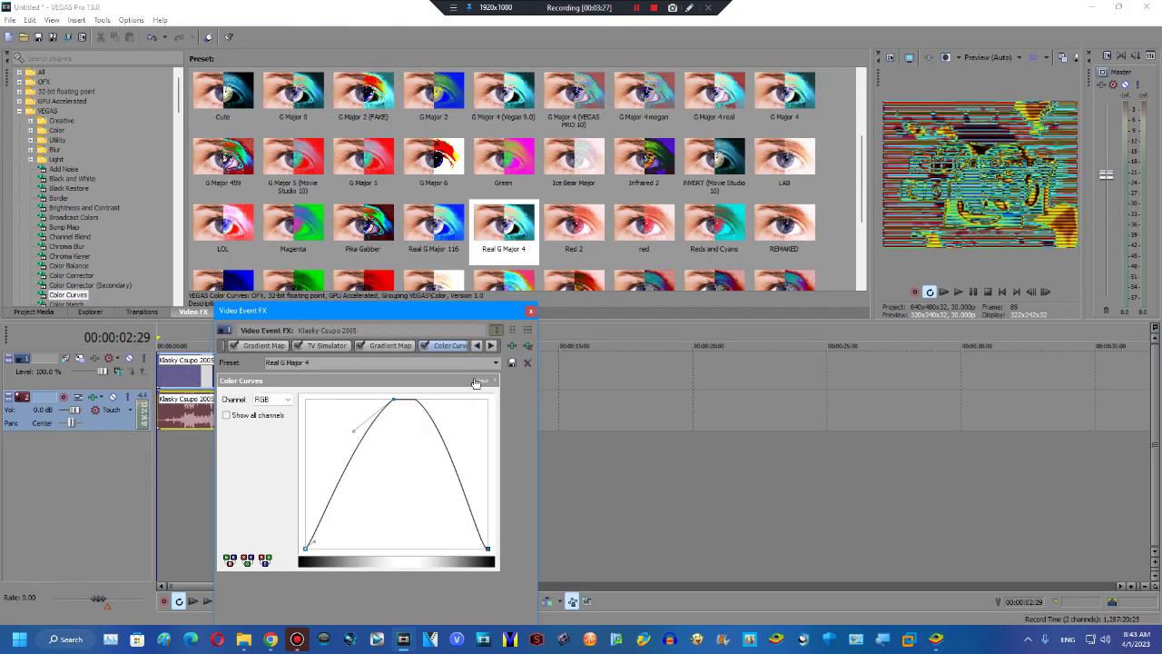
{"action": "left_click", "coordinate": [529, 346]}
{"action": "left_click_drag", "start_coordinate": [792, 101], "coordinate": [399, 404]}
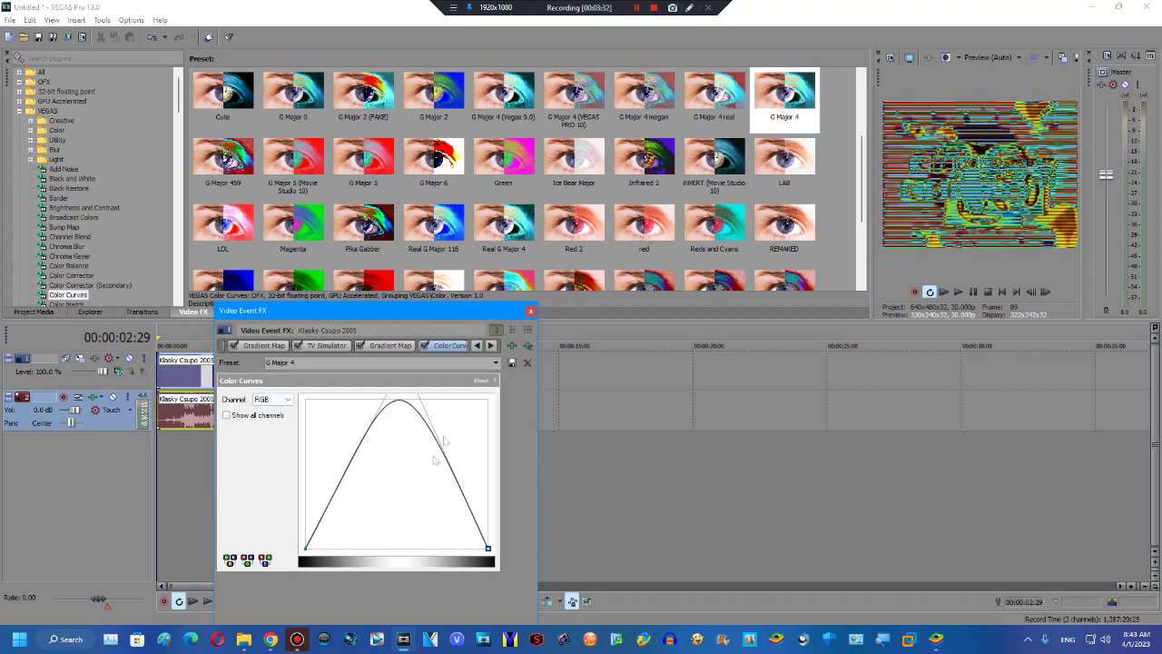
Step: Add Color Corrector (Secondary) with the Pika Major preset to the video event's effect chain
{"action": "left_click", "coordinate": [91, 286]}
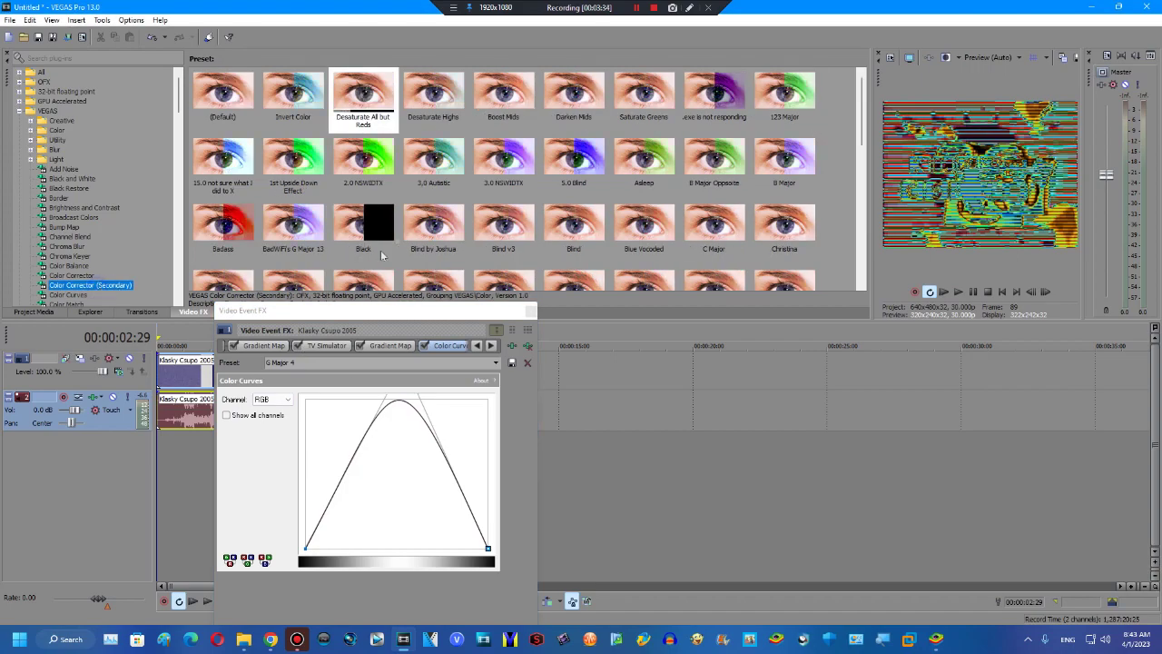
{"action": "scroll", "coordinate": [485, 208], "scroll_direction": "down", "scroll_amount": 5}
{"action": "scroll", "coordinate": [399, 169], "scroll_direction": "up", "scroll_amount": 1}
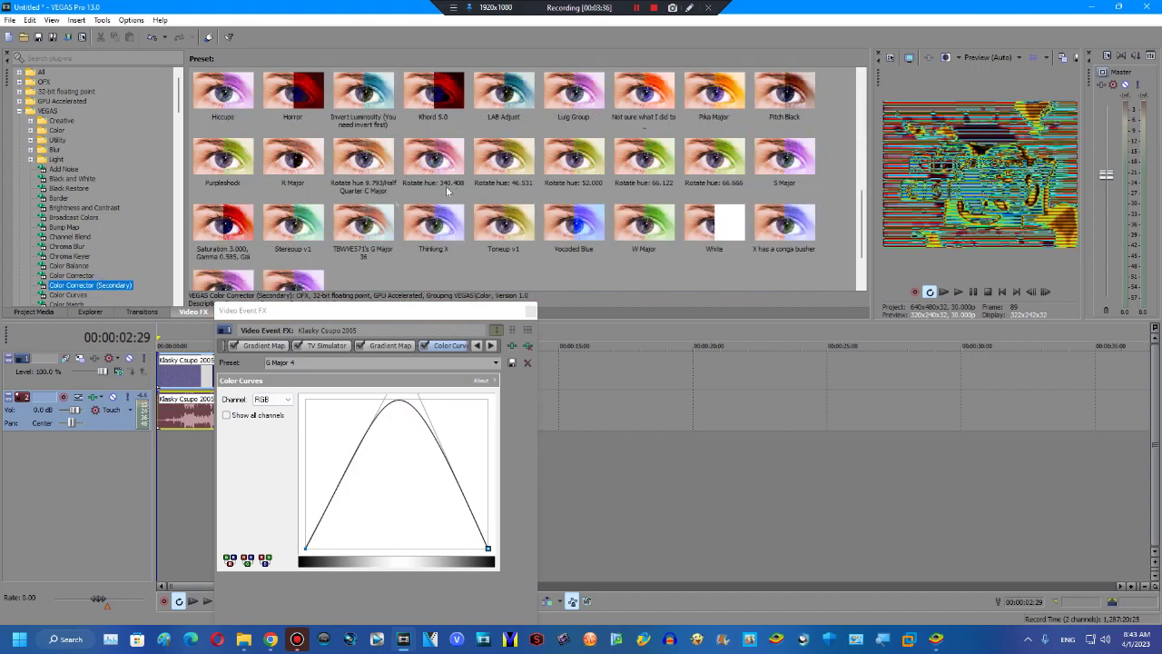
{"action": "double_click", "coordinate": [714, 91]}
Step: Add the (Default) Invert effect at the end of the video event's effect chain and close the effect window
{"action": "scroll", "coordinate": [47, 222], "scroll_direction": "down", "scroll_amount": 8}
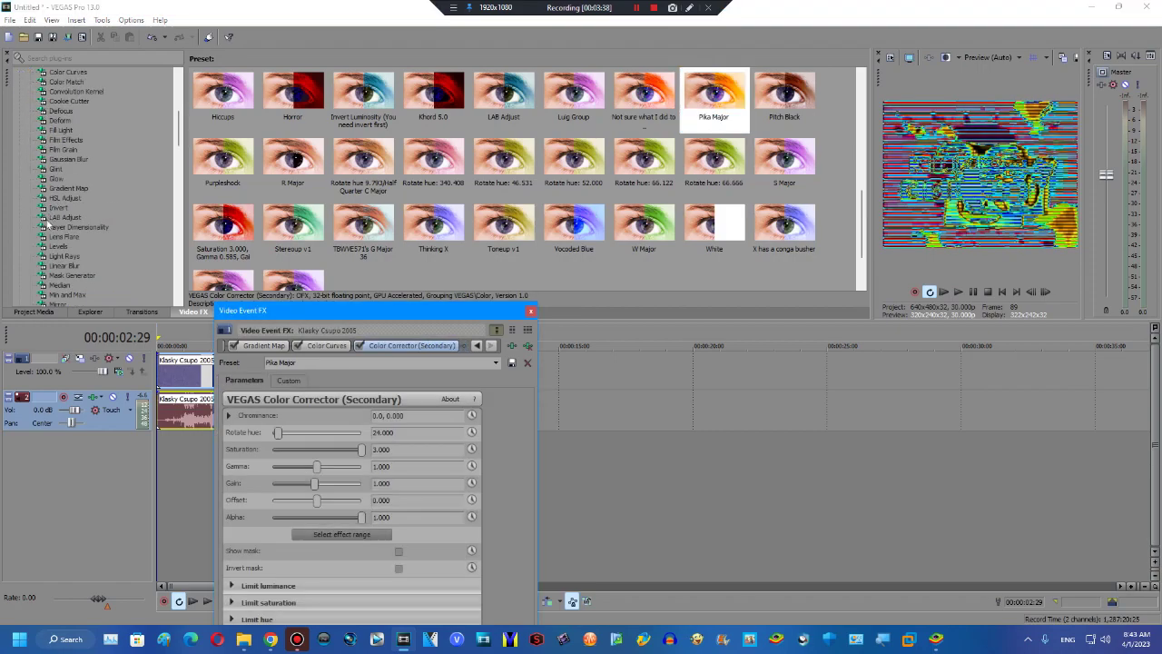
{"action": "left_click", "coordinate": [51, 208]}
{"action": "left_click_drag", "start_coordinate": [214, 94], "coordinate": [455, 344]}
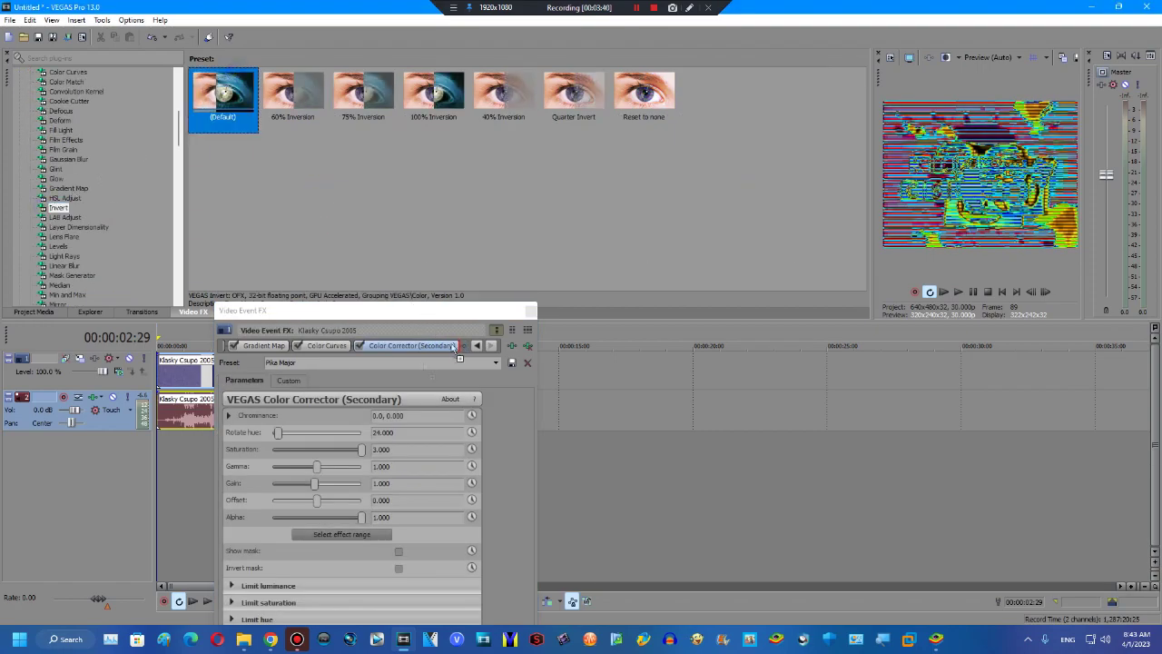
{"action": "left_click_drag", "start_coordinate": [263, 385], "coordinate": [292, 463]}
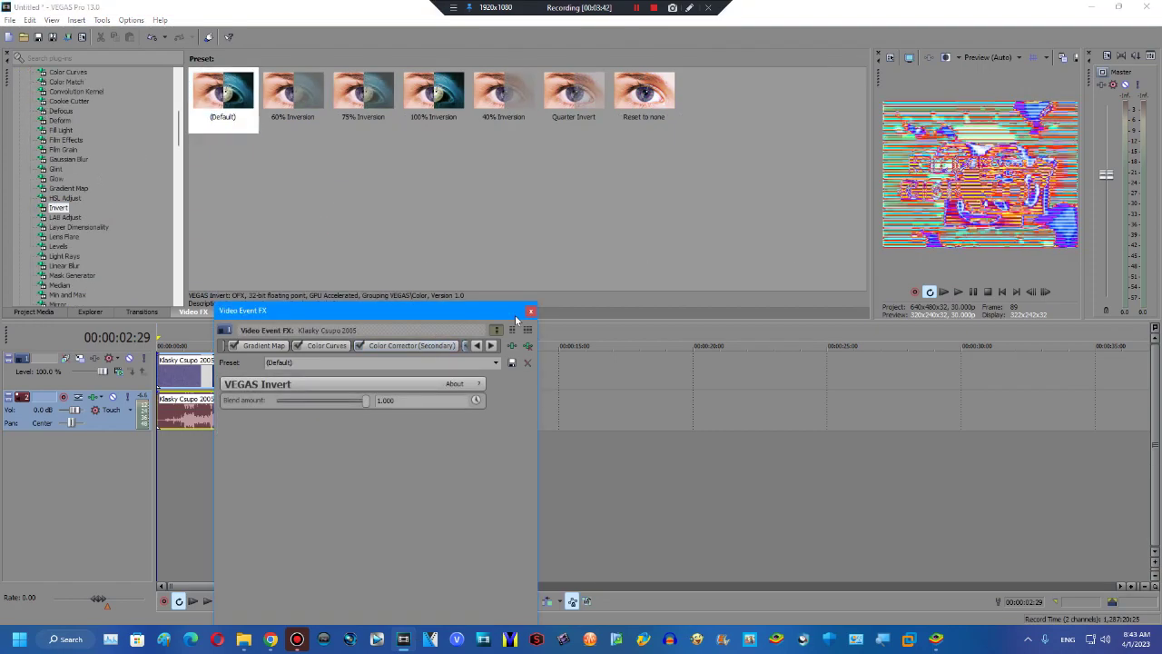
{"action": "left_click", "coordinate": [531, 311]}
Step: Lower the pitch of the Klasky Csupo 2005 Take 2.wav audio event and duplicate its track
{"action": "left_click", "coordinate": [257, 416]}
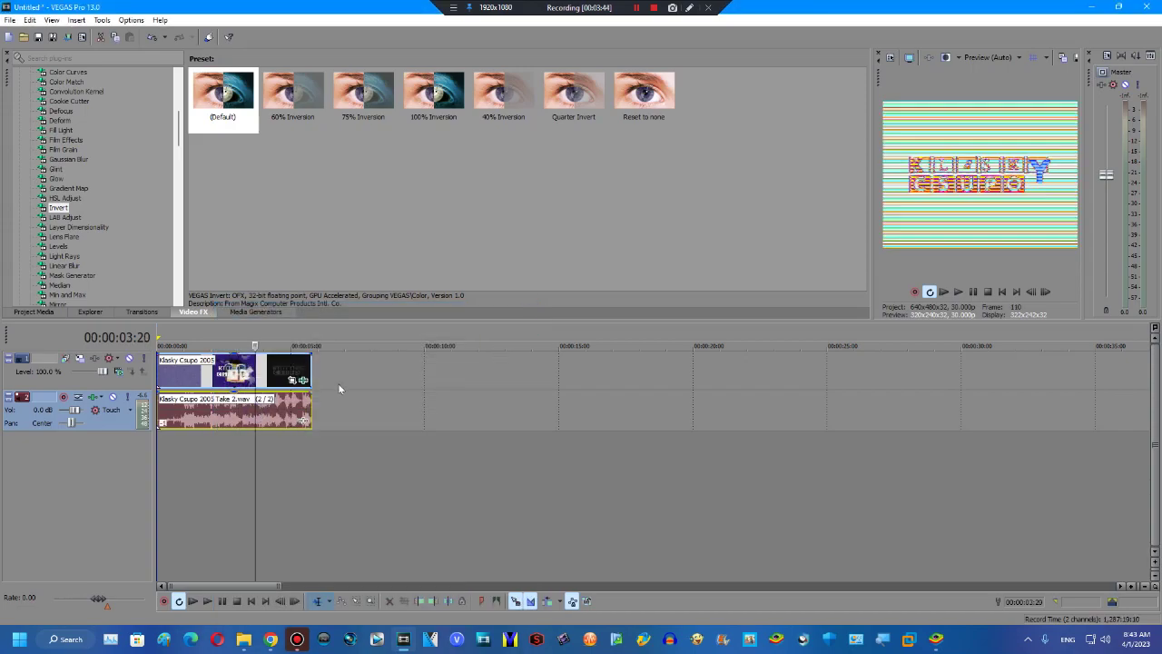
{"action": "right_click", "coordinate": [347, 429]}
{"action": "left_click", "coordinate": [364, 327]}
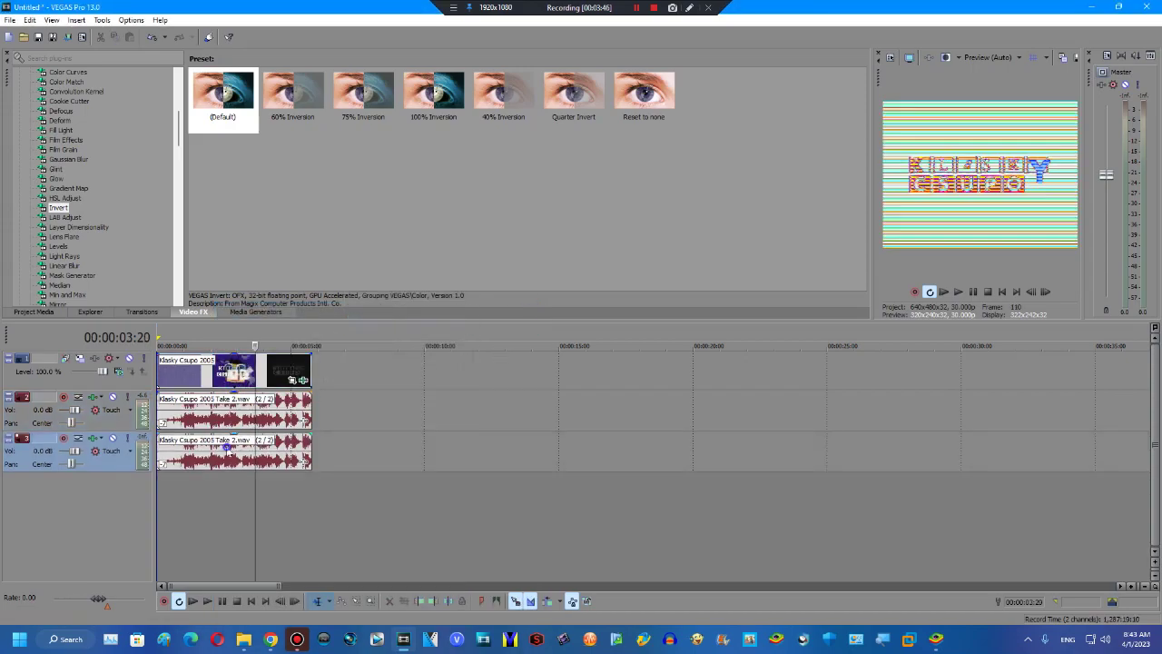
Step: Duplicate the lowest audio track repeatedly to create tracks 4 to 7, shifting the pitch of the new copies
{"action": "right_click", "coordinate": [345, 461]}
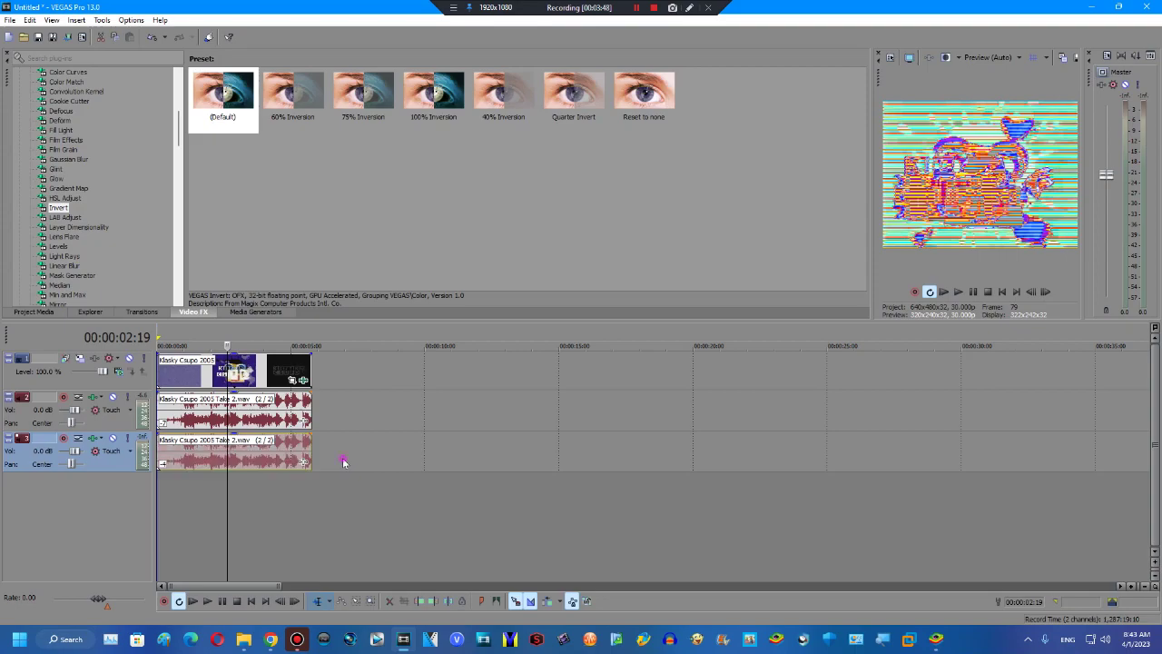
{"action": "left_click", "coordinate": [381, 364]}
{"action": "right_click", "coordinate": [352, 514]}
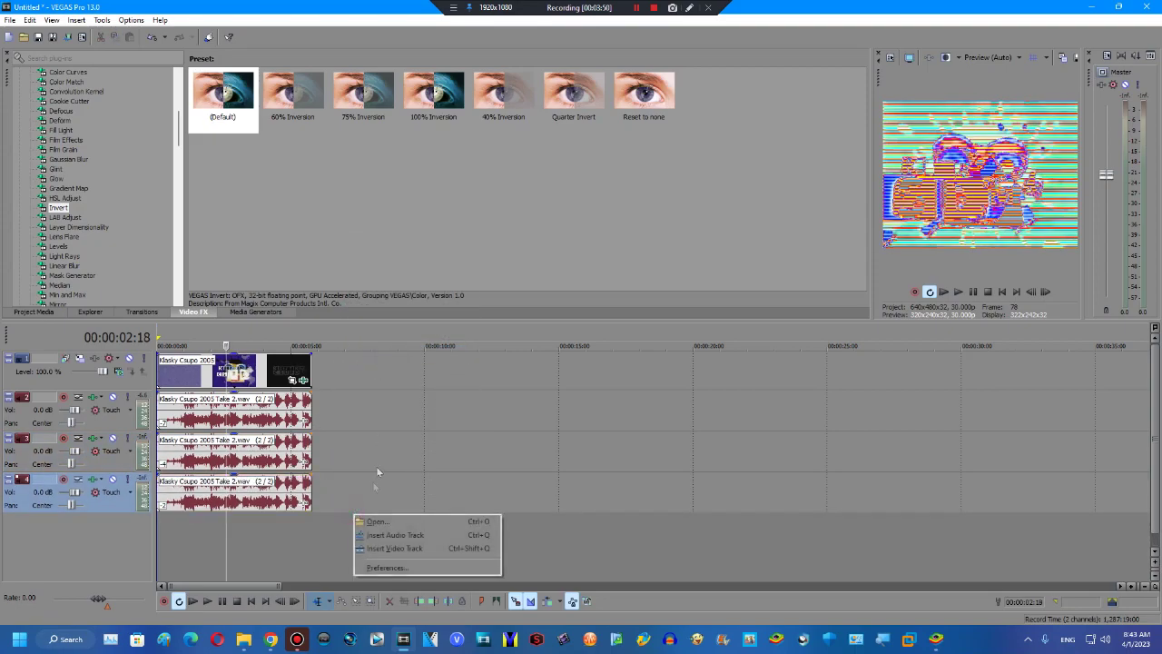
{"action": "right_click", "coordinate": [363, 505]}
{"action": "left_click", "coordinate": [404, 389]}
{"action": "right_click", "coordinate": [350, 539]}
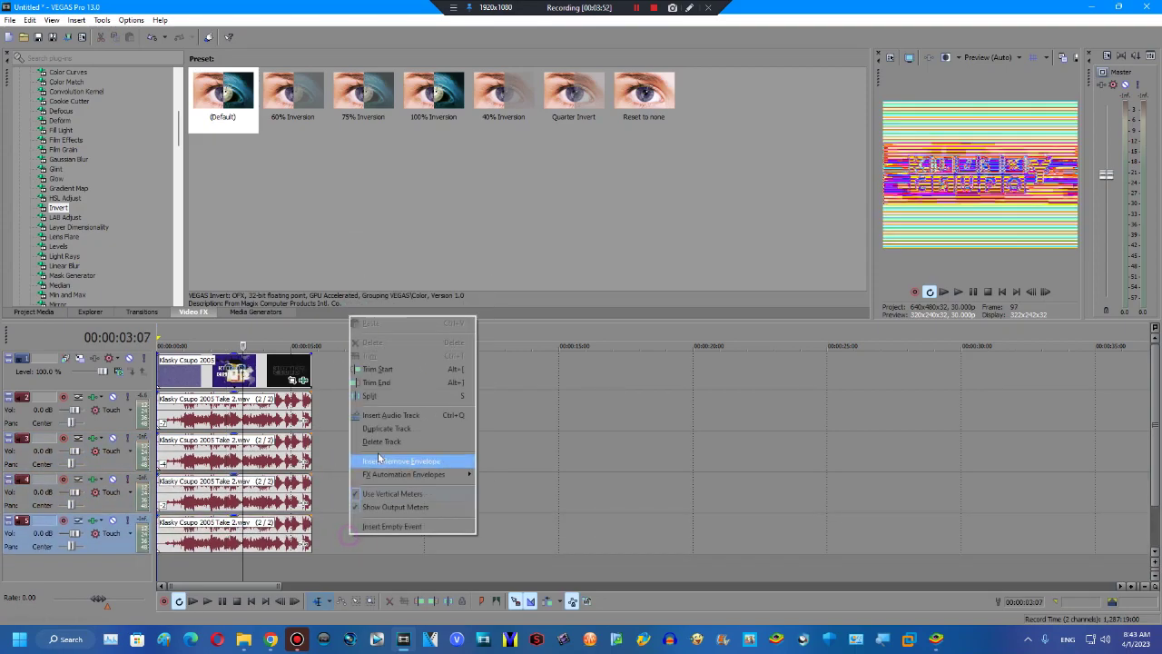
{"action": "left_click", "coordinate": [400, 425]}
{"action": "left_click_drag", "start_coordinate": [1151, 425], "coordinate": [1126, 552]}
{"action": "left_click", "coordinate": [227, 495]}
{"action": "right_click", "coordinate": [353, 506]}
{"action": "left_click", "coordinate": [395, 390]}
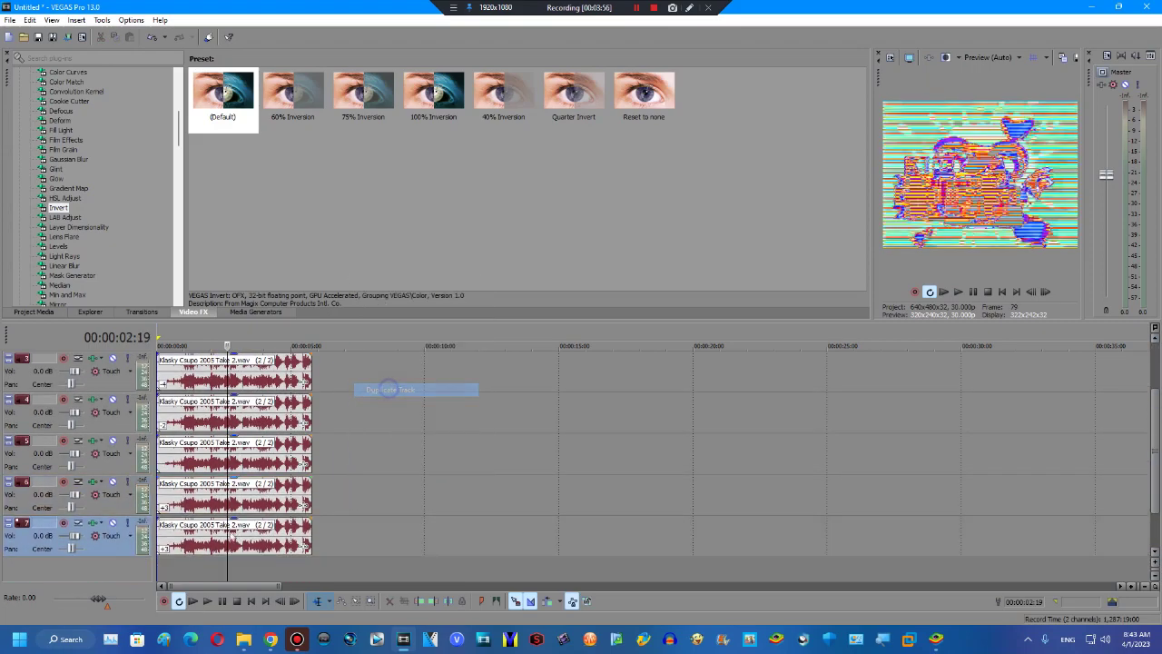
Step: Continue the stack of pitched audio copies by duplicating the lowest track three times, up to track 10
{"action": "left_click", "coordinate": [230, 538]}
{"action": "right_click", "coordinate": [339, 545]}
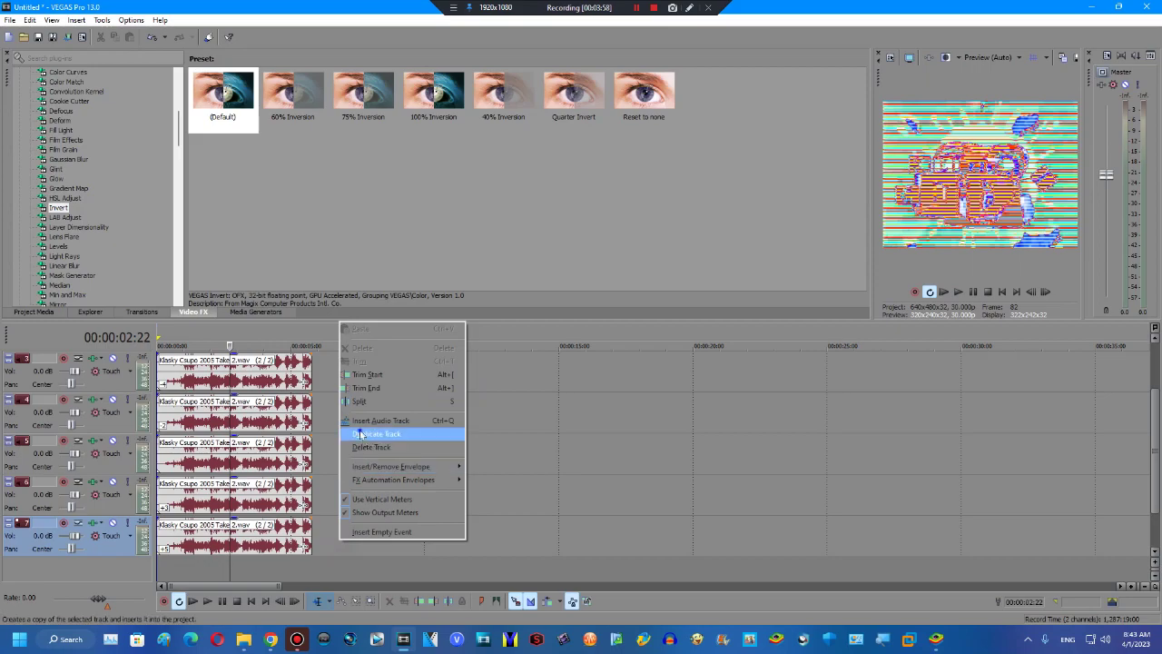
{"action": "left_click", "coordinate": [394, 434]}
{"action": "scroll", "coordinate": [1155, 425], "scroll_direction": "down", "scroll_amount": 2}
{"action": "left_click", "coordinate": [237, 504]}
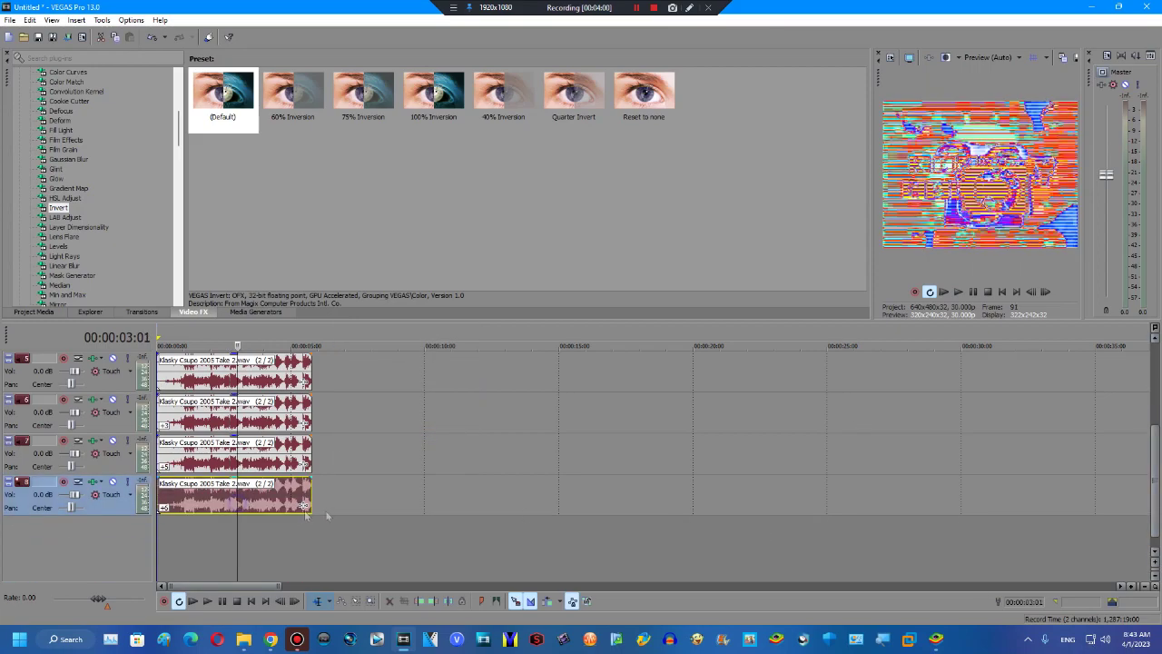
{"action": "right_click", "coordinate": [342, 506]}
{"action": "left_click", "coordinate": [374, 399]}
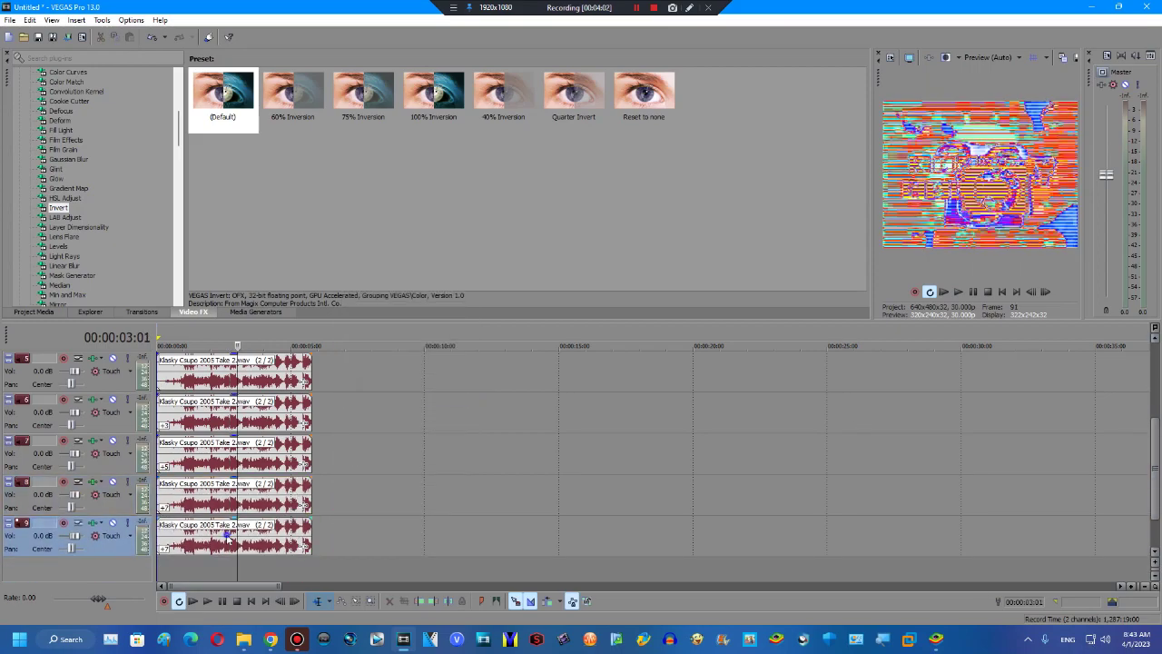
{"action": "left_click", "coordinate": [227, 538]}
{"action": "right_click", "coordinate": [337, 533]}
{"action": "left_click", "coordinate": [358, 433]}
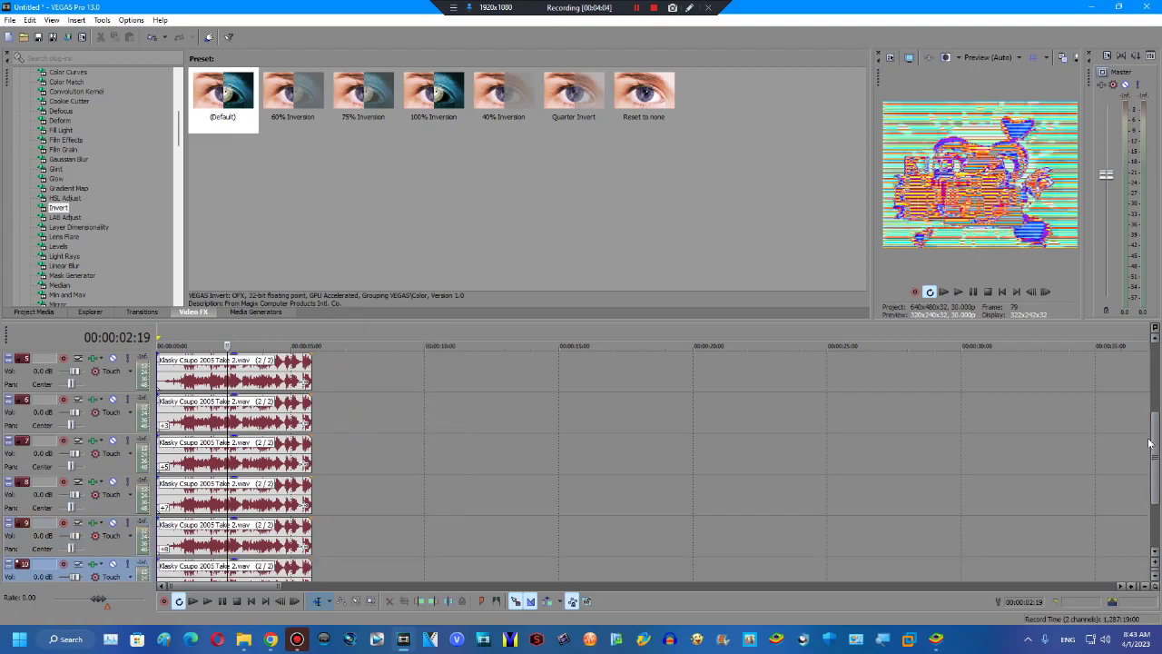
{"action": "left_click_drag", "start_coordinate": [1151, 451], "coordinate": [1144, 474]}
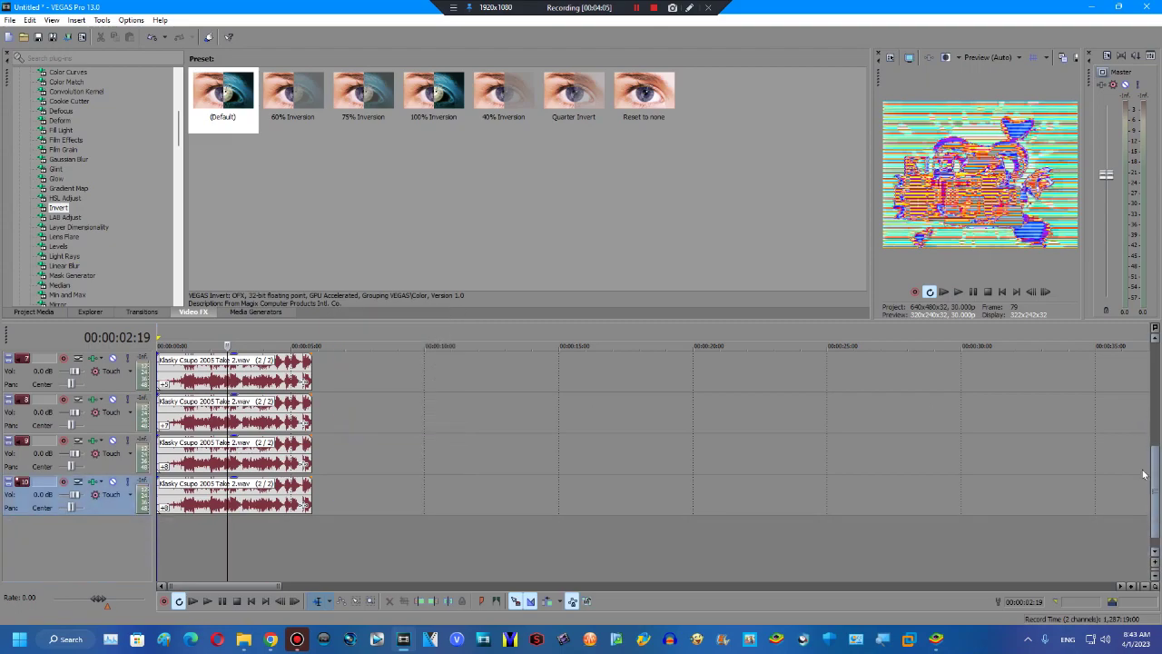
{"action": "left_click", "coordinate": [266, 502]}
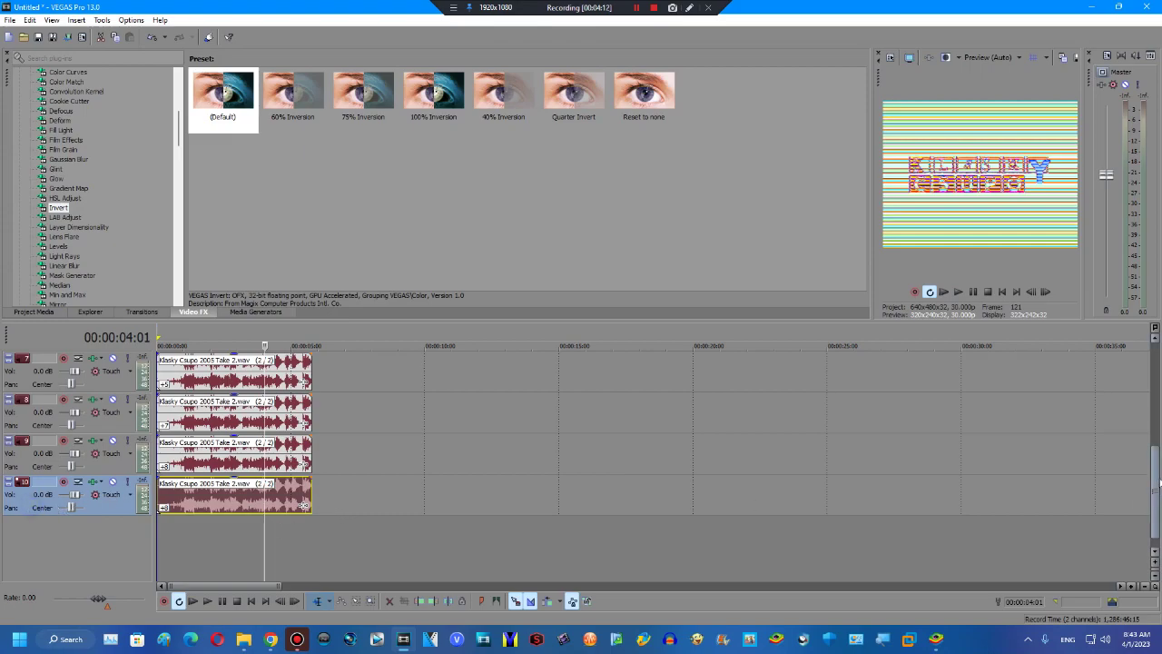
Step: Delete all the duplicated audio tracks, 3 to 10, keeping only the first audio track
{"action": "left_click_drag", "start_coordinate": [1154, 471], "coordinate": [1151, 372]}
{"action": "left_click", "coordinate": [31, 451], "text": "shift"}
{"action": "right_click", "coordinate": [379, 465]}
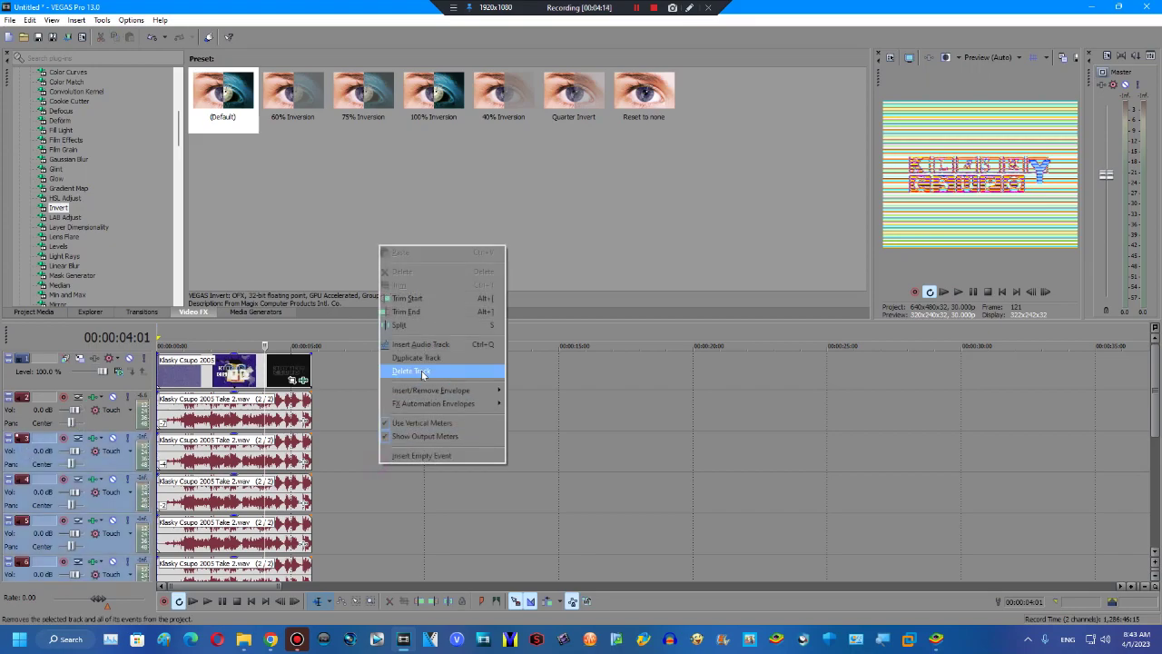
{"action": "left_click", "coordinate": [422, 372]}
Step: Duplicate the audio track twice, setting the first copy's pitch to 0 and the second copy's to +7 semitones
{"action": "right_click", "coordinate": [357, 430]}
{"action": "left_click", "coordinate": [372, 325]}
{"action": "left_click", "coordinate": [242, 450]}
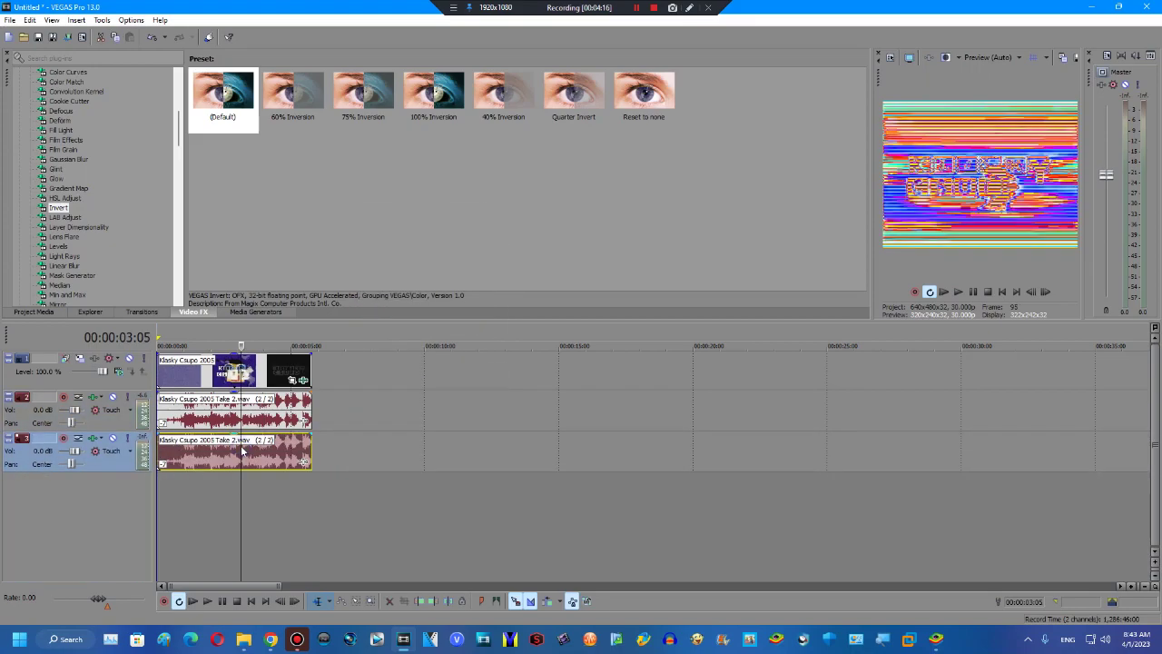
{"action": "right_click", "coordinate": [350, 471]}
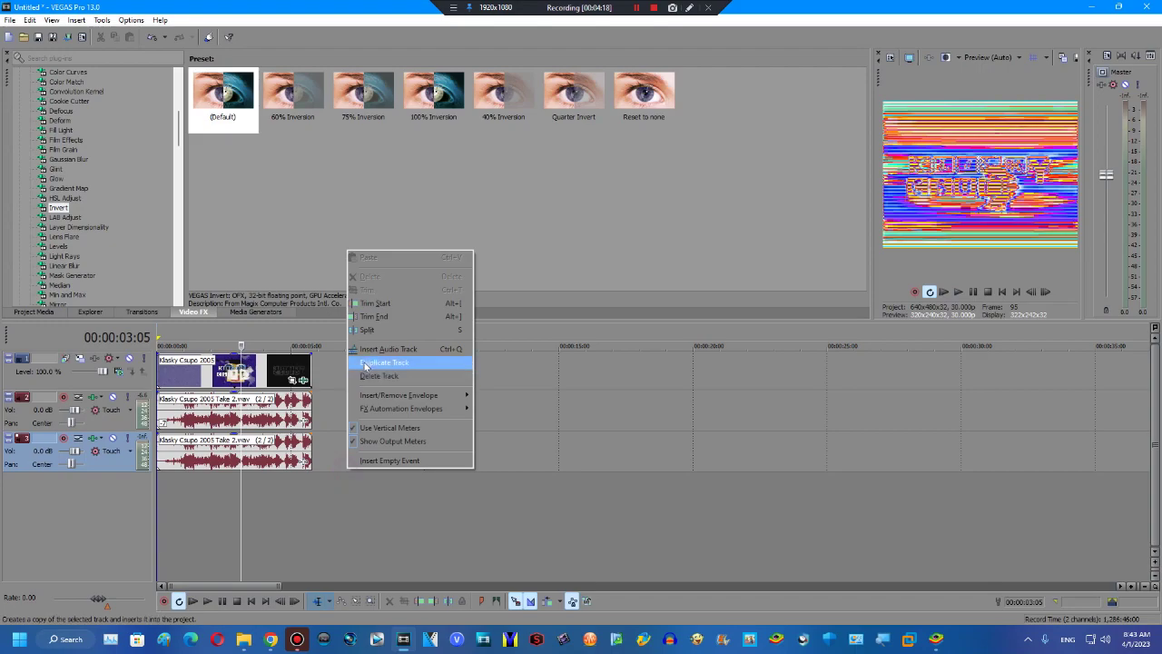
{"action": "left_click", "coordinate": [408, 364]}
{"action": "left_click", "coordinate": [215, 507]}
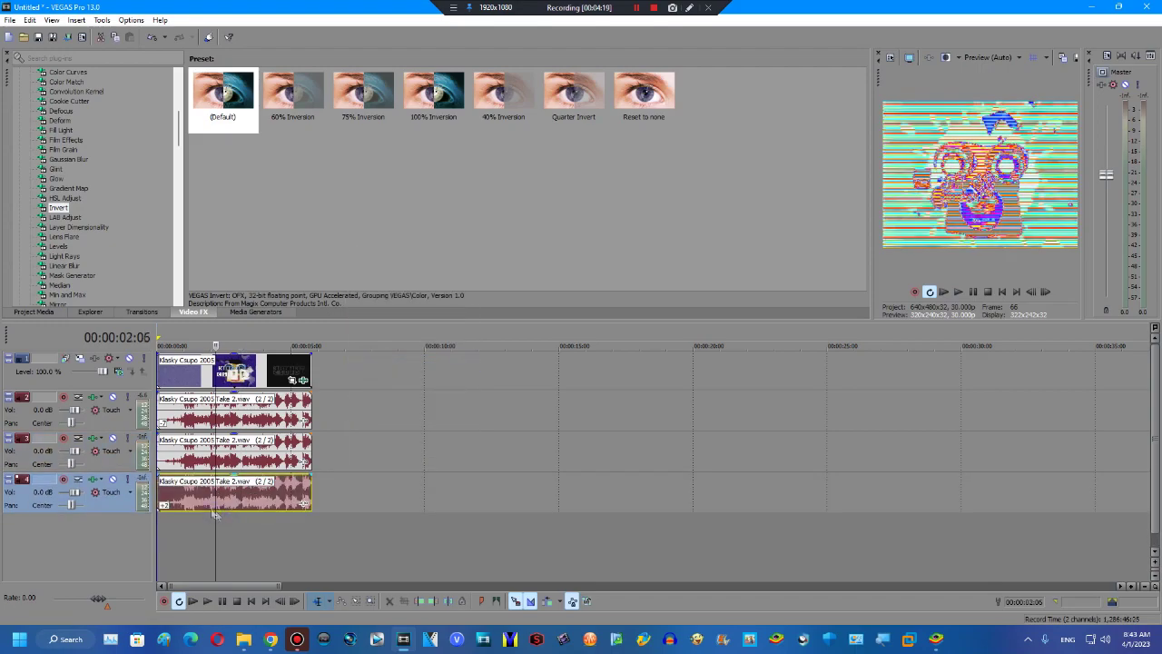
Step: Duplicate audio tracks 2 to 4 together and raise the pitch of the three copied events by 5 semitones
{"action": "left_click", "coordinate": [19, 415], "text": "shift"}
{"action": "right_click", "coordinate": [454, 496]}
{"action": "left_click", "coordinate": [498, 389]}
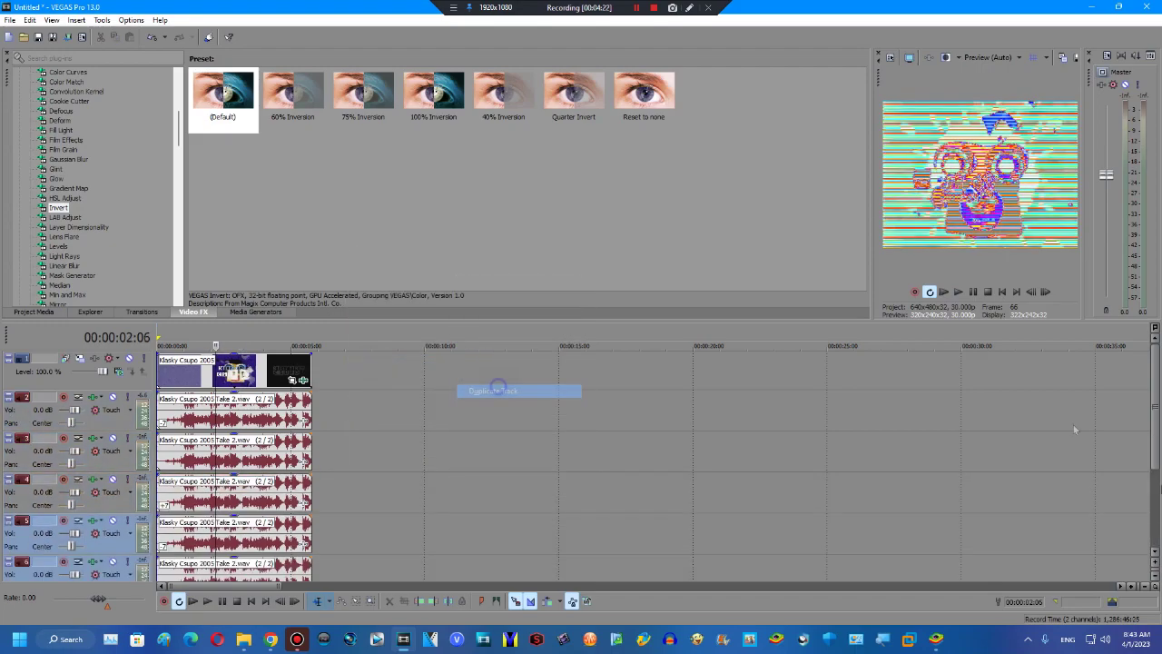
{"action": "scroll", "coordinate": [904, 521], "scroll_direction": "down", "scroll_amount": 3}
{"action": "left_click", "coordinate": [237, 421]}
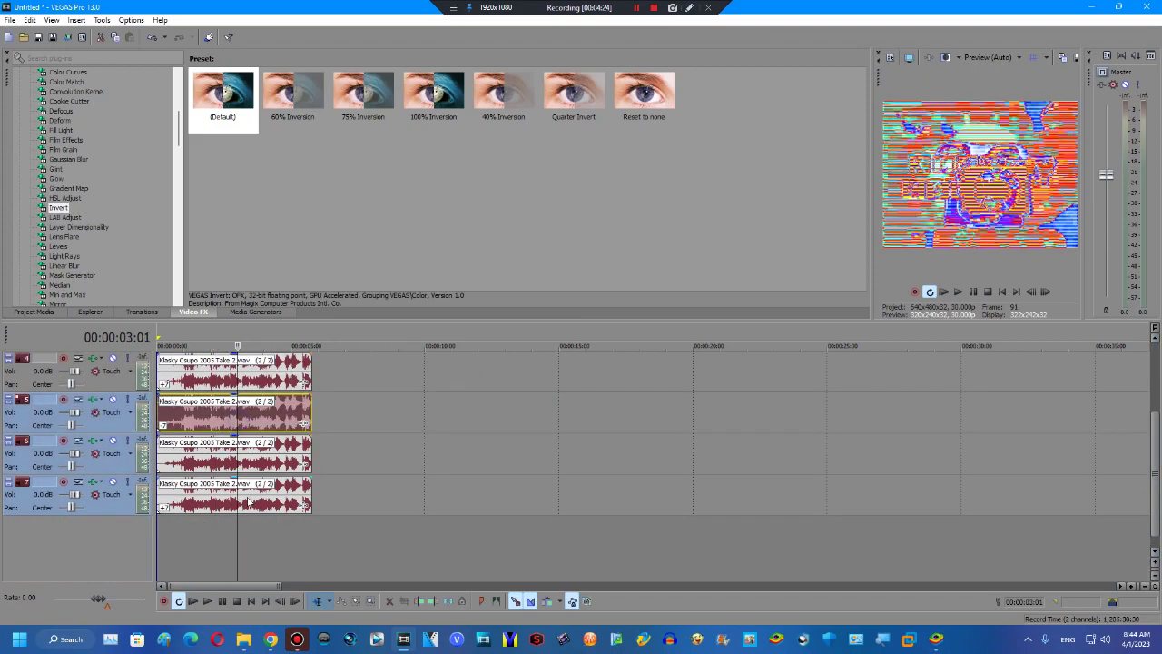
{"action": "left_click", "coordinate": [252, 486], "text": "shift"}
{"action": "key", "text": "equal"}
{"action": "key", "text": "equal"}
{"action": "key", "text": "equal"}
{"action": "key", "text": "equal"}
Step: Duplicate audio tracks 2 to 7 together and raise the pitch of the copied events by 3 semitones
{"action": "left_click", "coordinate": [20, 495]}
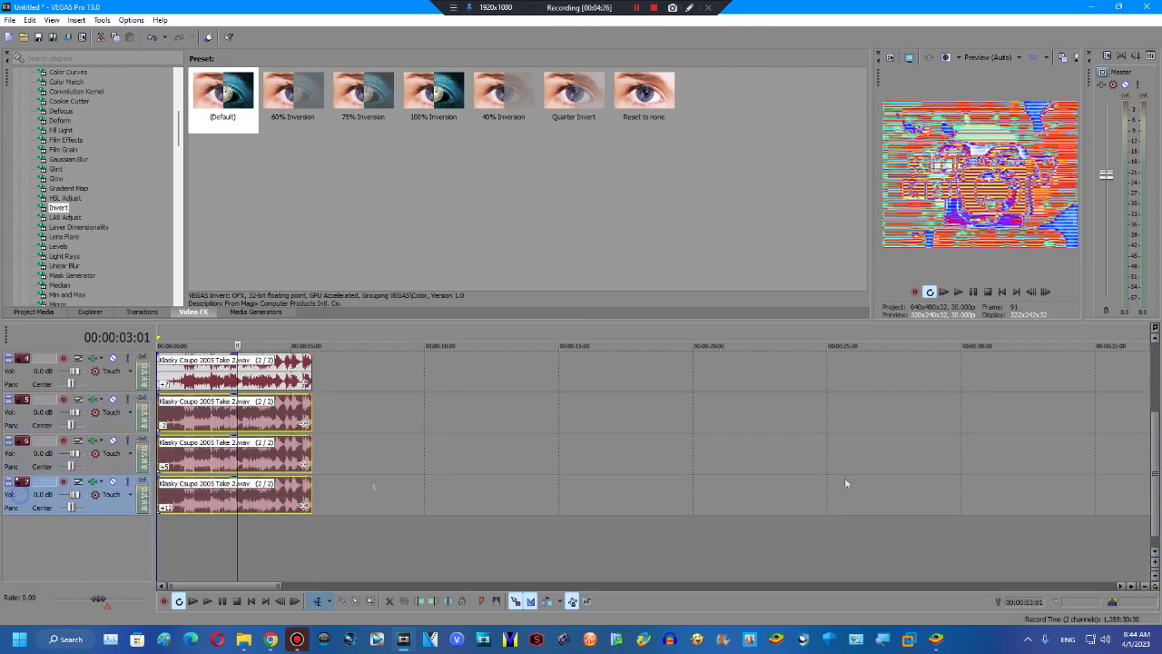
{"action": "scroll", "coordinate": [14, 410], "scroll_direction": "up", "scroll_amount": 2}
{"action": "left_click", "coordinate": [19, 355], "text": "shift"}
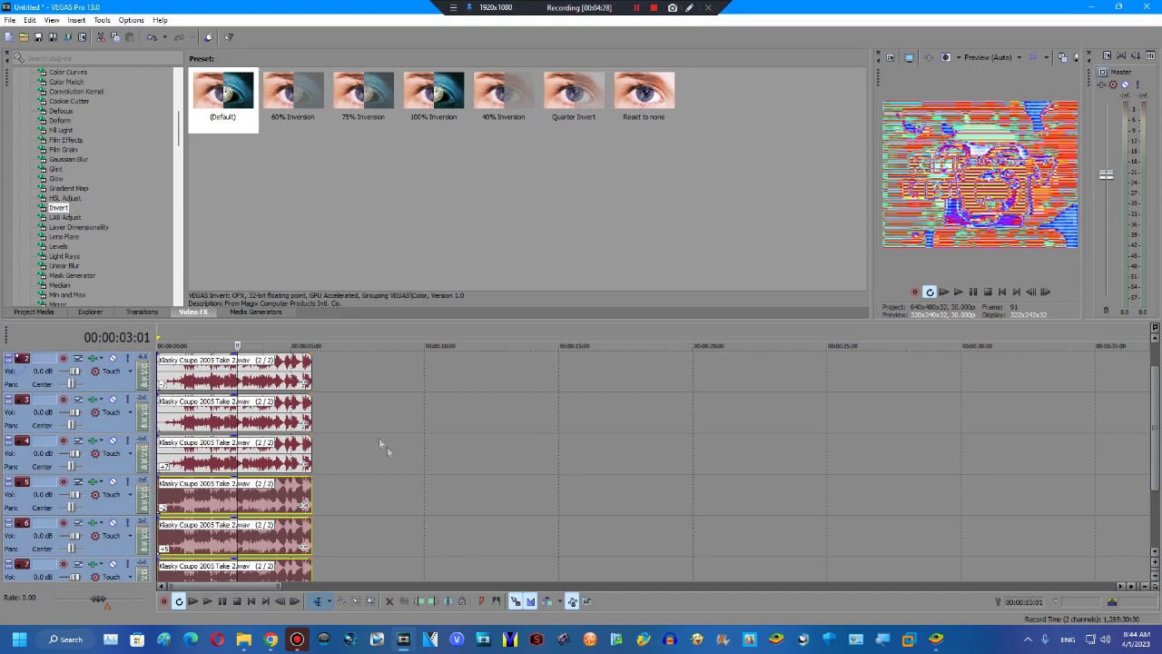
{"action": "right_click", "coordinate": [402, 462]}
{"action": "left_click", "coordinate": [432, 358]}
{"action": "left_click_drag", "start_coordinate": [1154, 415], "coordinate": [1157, 504]}
{"action": "left_click", "coordinate": [211, 459]}
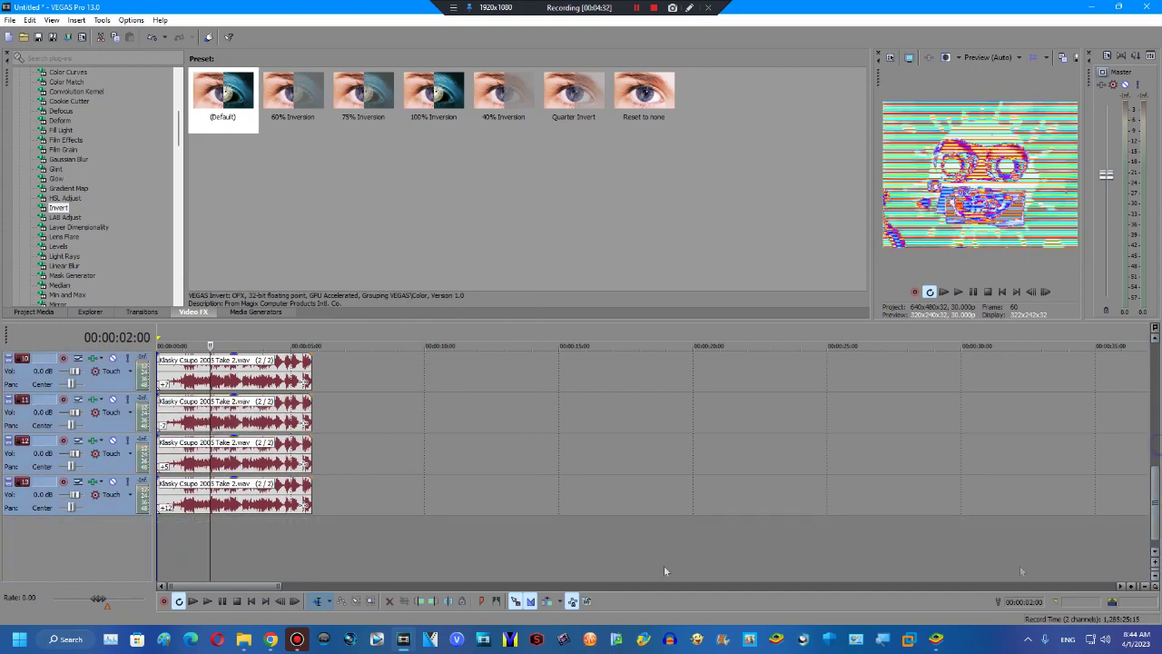
{"action": "left_click", "coordinate": [245, 511], "text": "shift"}
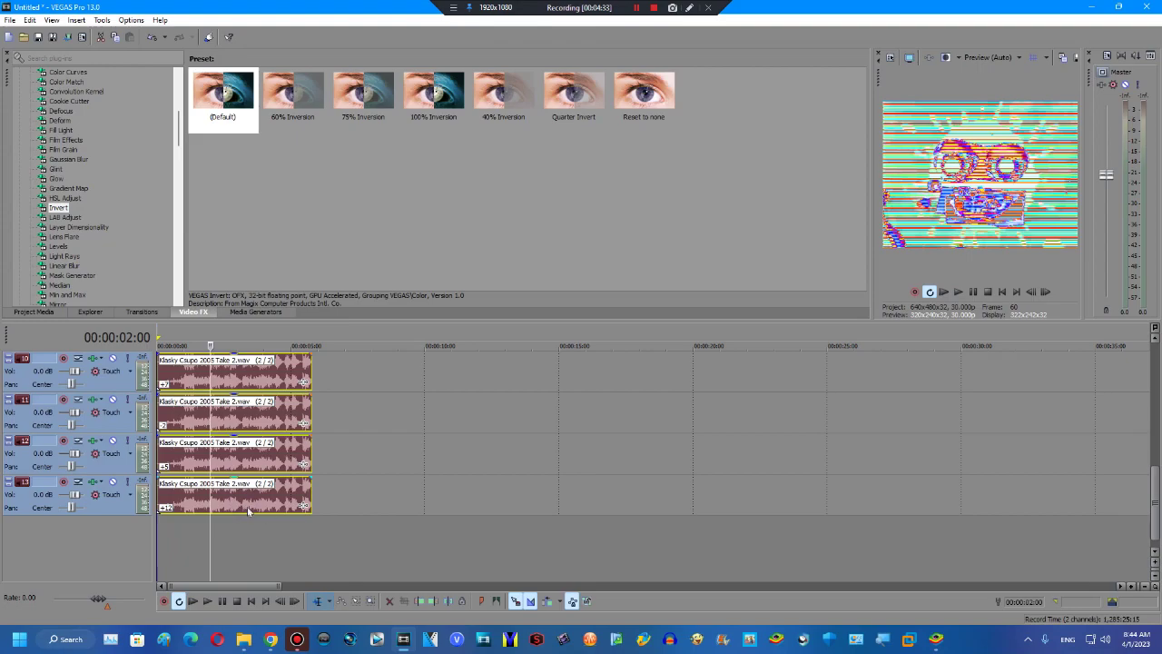
Step: Play the layered project from the start of the timeline to review the effect, and pause playback
{"action": "left_click", "coordinate": [272, 638]}
{"action": "mouse_move", "coordinate": [933, 255]}
{"action": "left_click", "coordinate": [837, 243]}
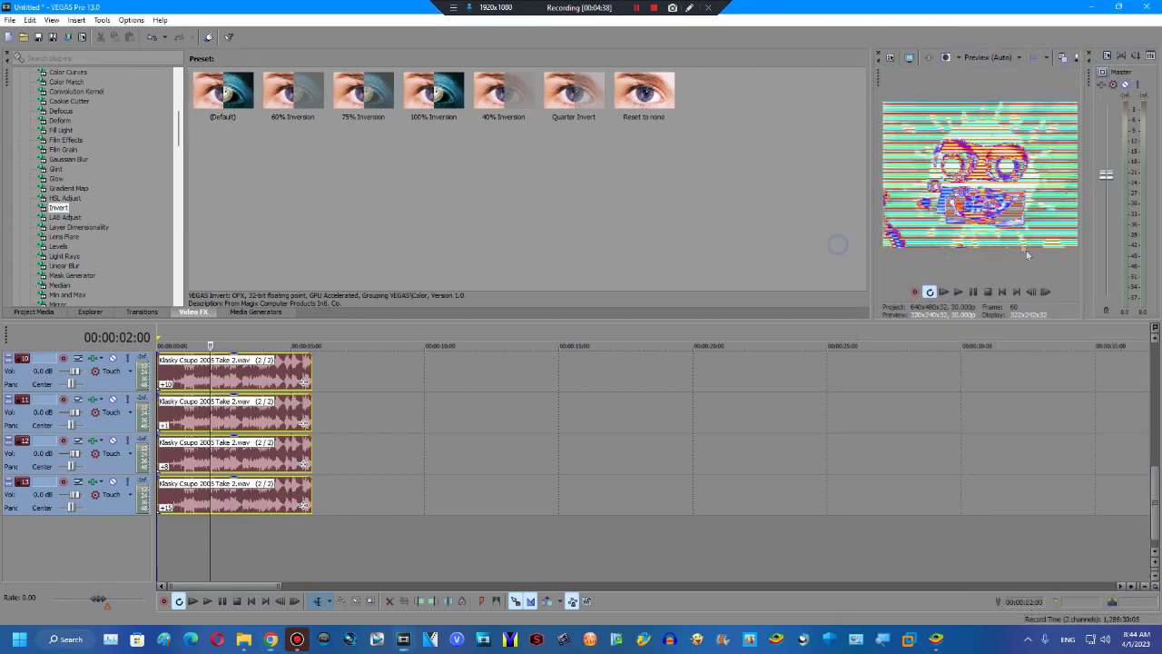
{"action": "left_click", "coordinate": [1002, 291]}
{"action": "key", "text": "space"}
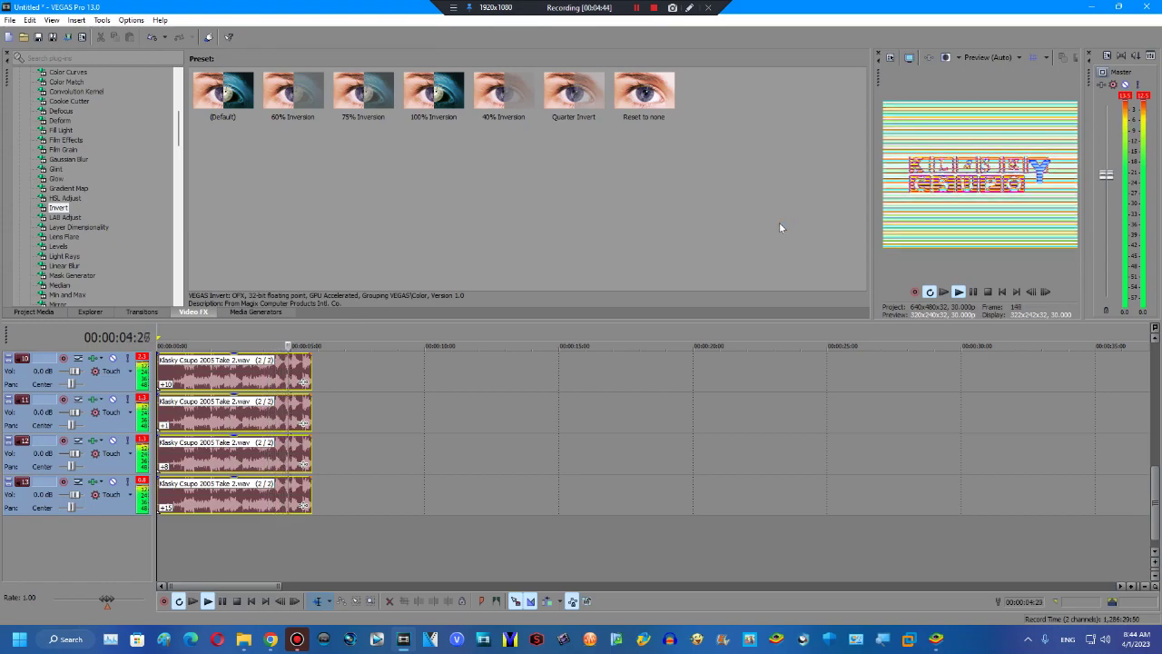
{"action": "left_click", "coordinate": [972, 291]}
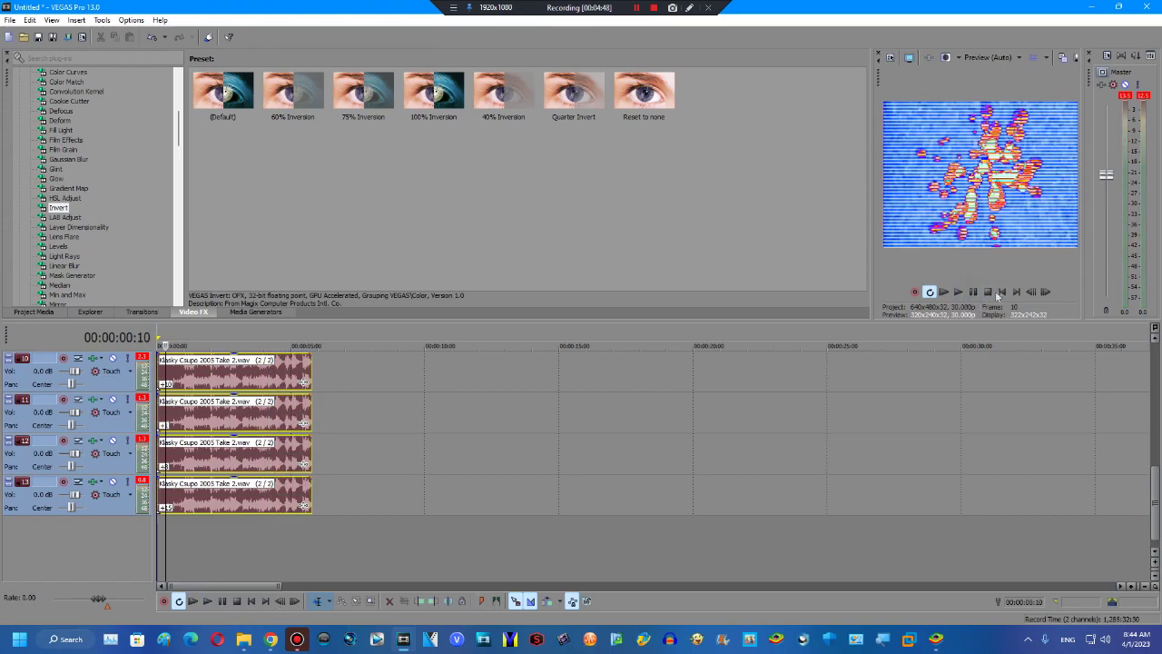
Step: Deselect the audio events and switch to the YouTube window in Chrome
{"action": "left_click", "coordinate": [327, 499]}
{"action": "left_click", "coordinate": [270, 638]}
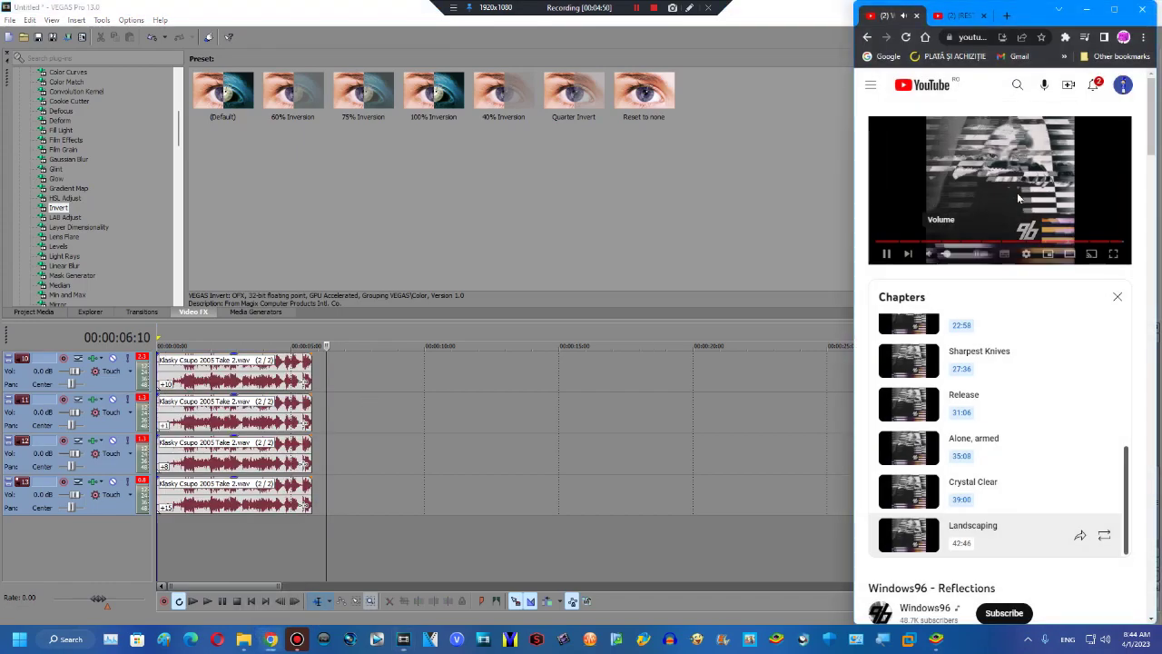